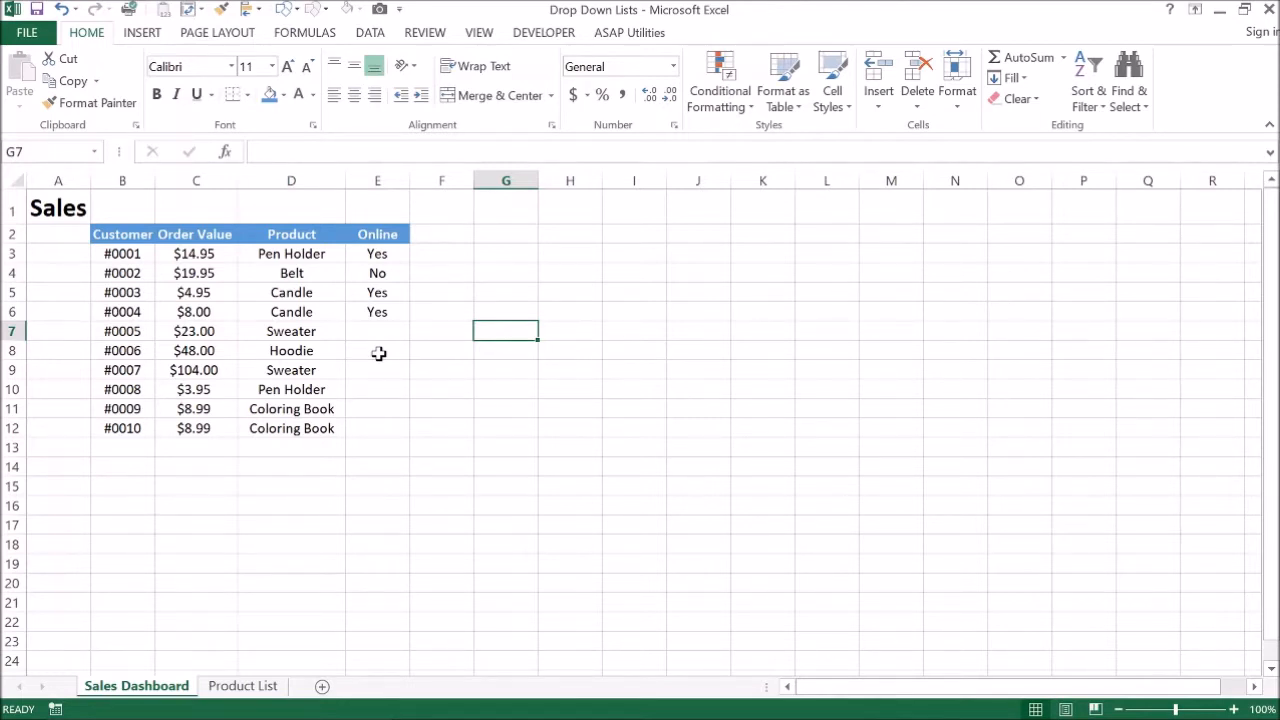
# Add data validation to cell E8 in the Online column that allows a List with the source Yes,No.
pyautogui.click(379, 353)
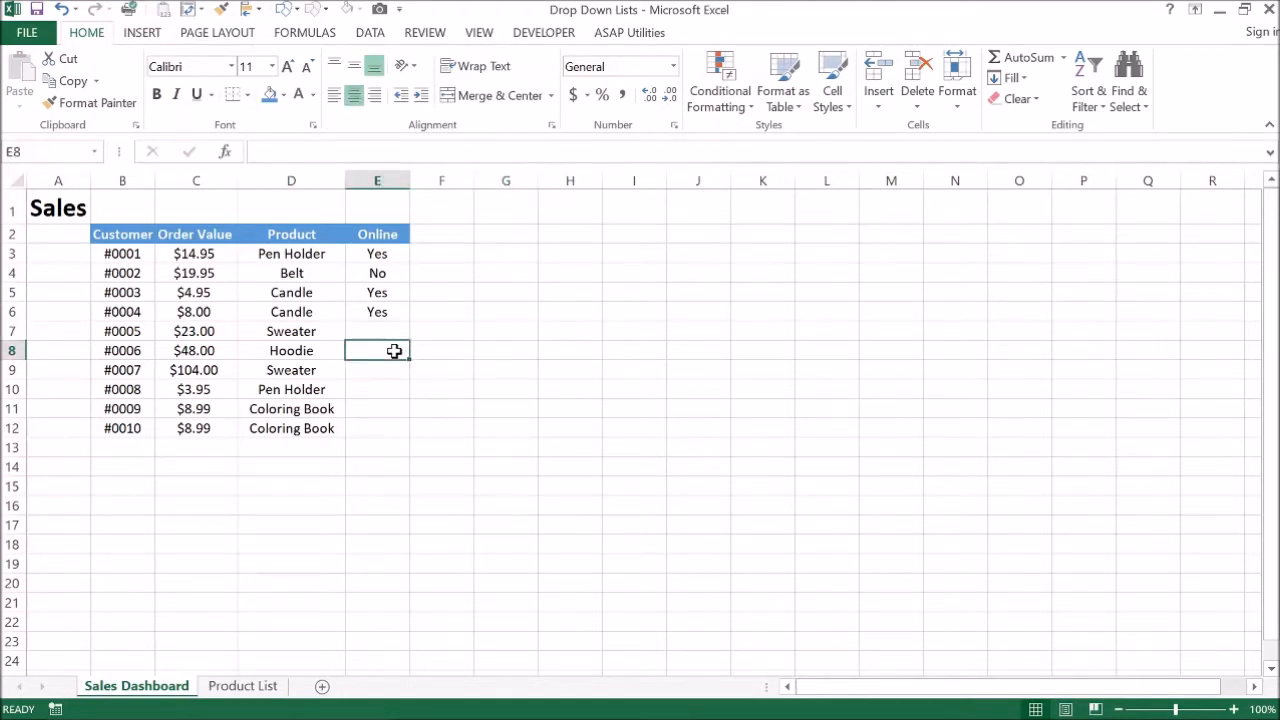
pyautogui.click(370, 33)
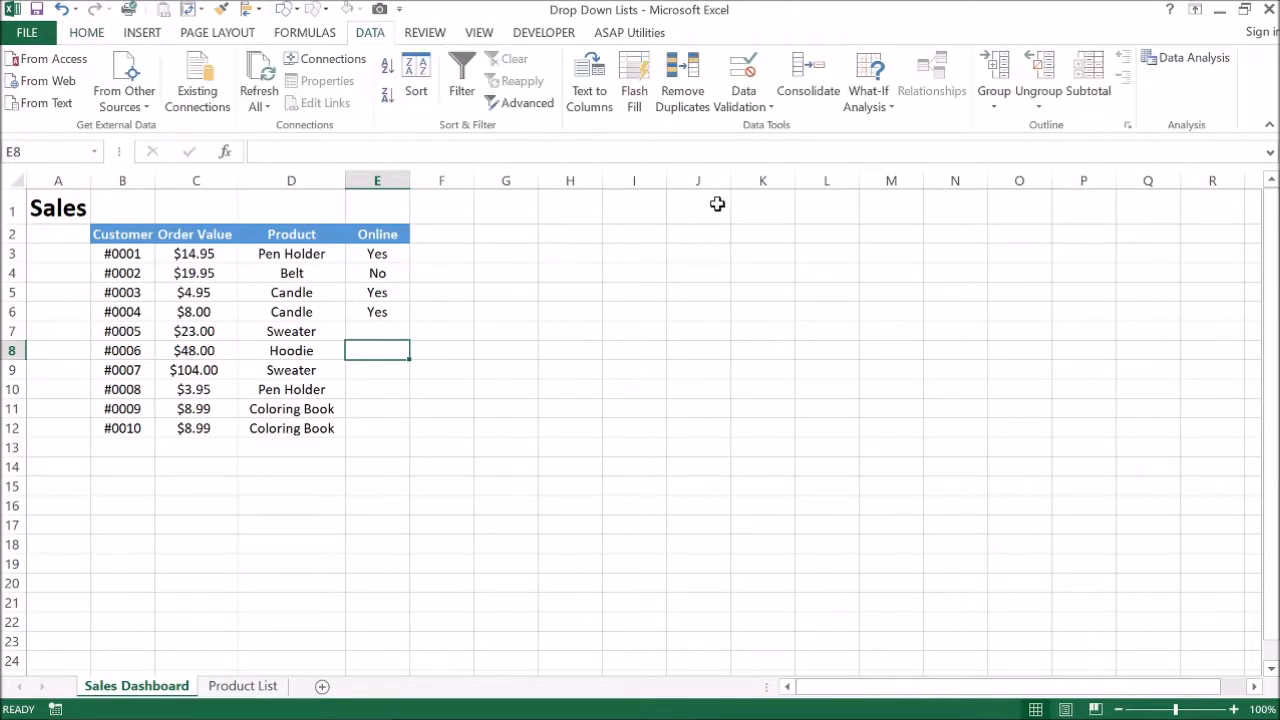
pyautogui.click(764, 105)
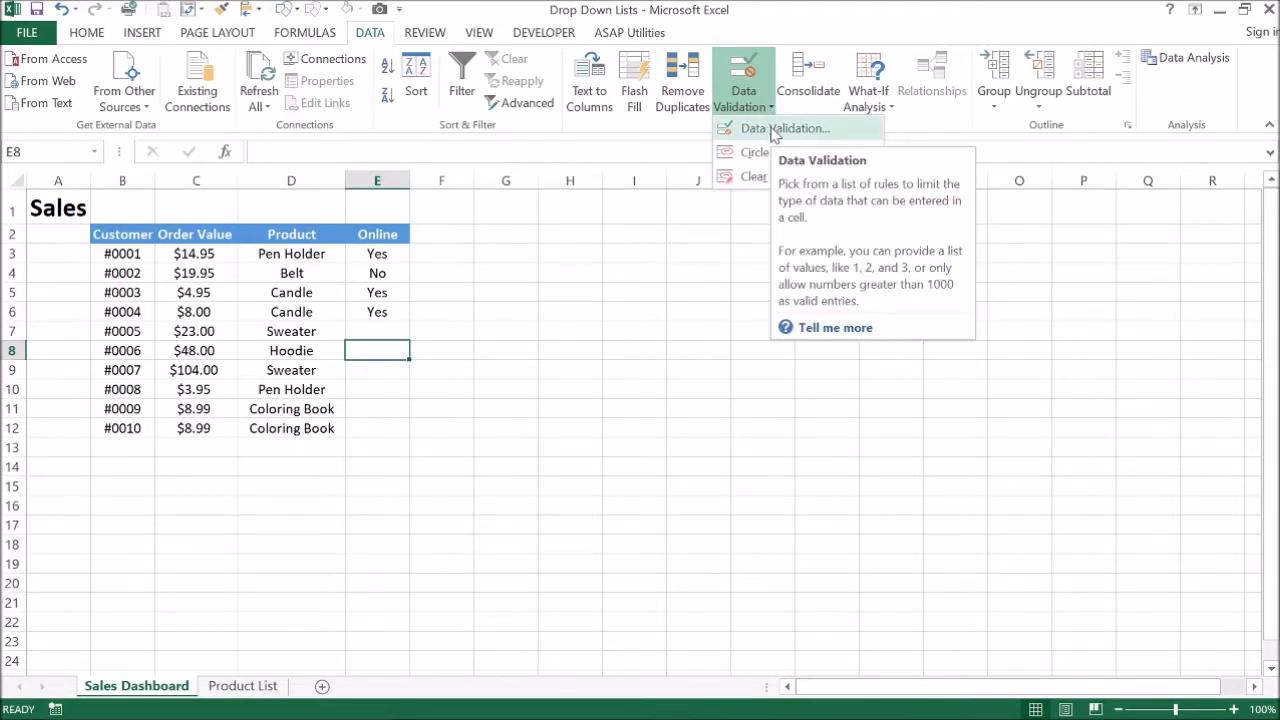
pyautogui.click(772, 134)
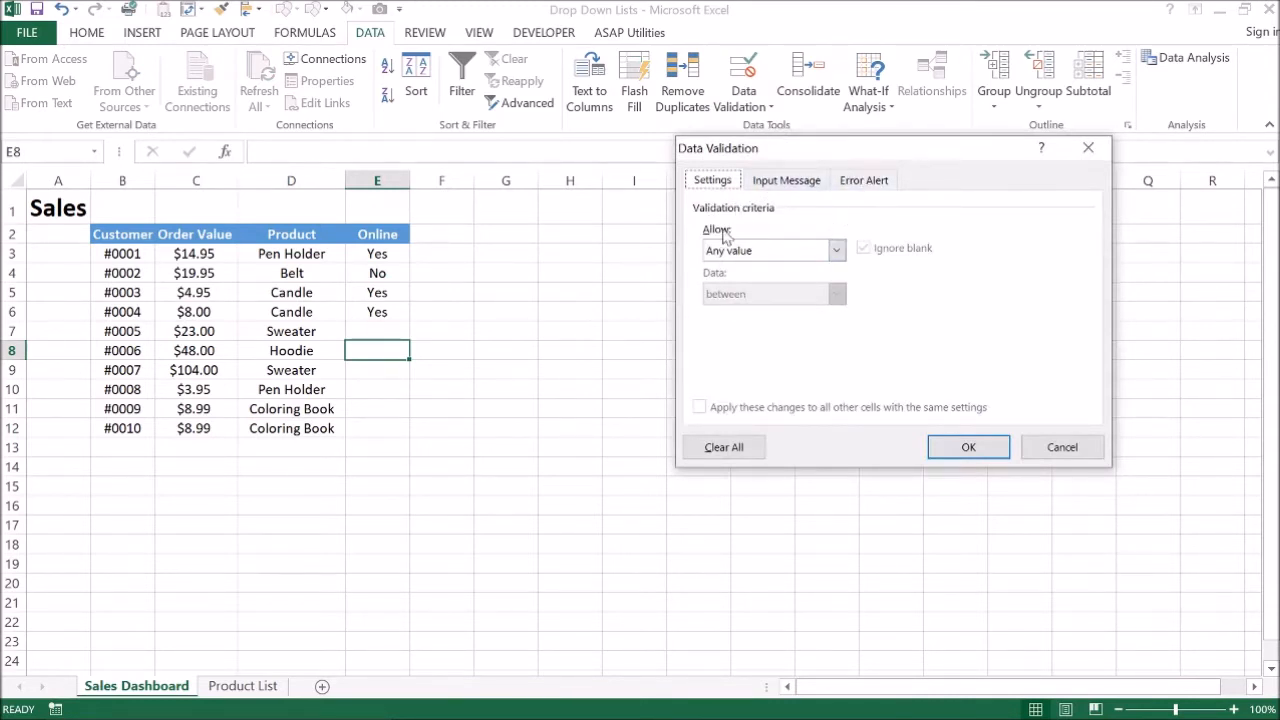
pyautogui.click(836, 252)
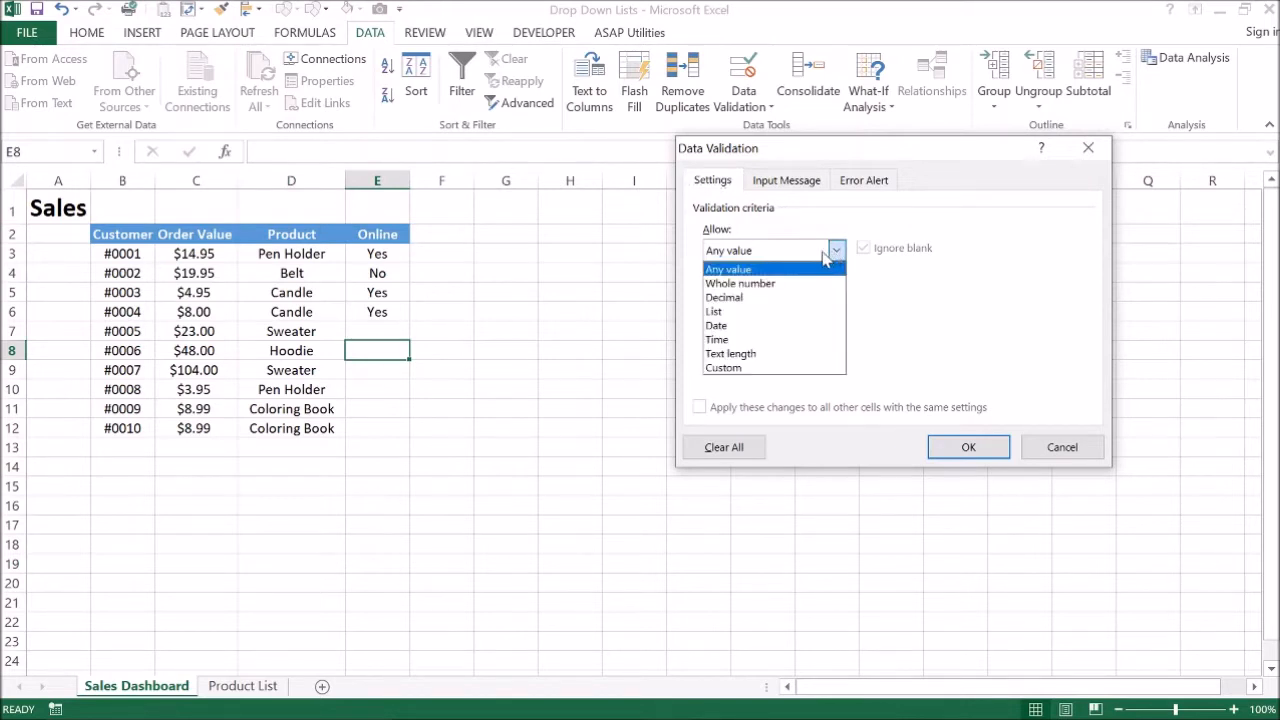
pyautogui.click(796, 312)
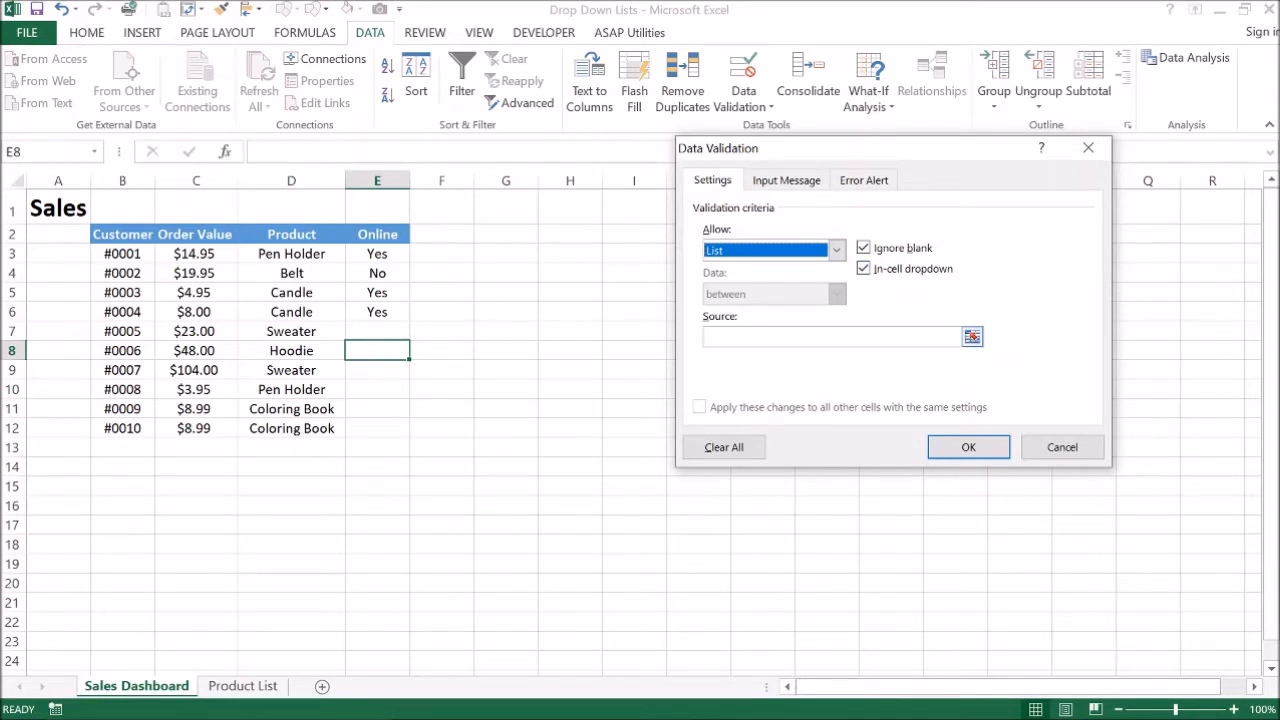
pyautogui.click(708, 337)
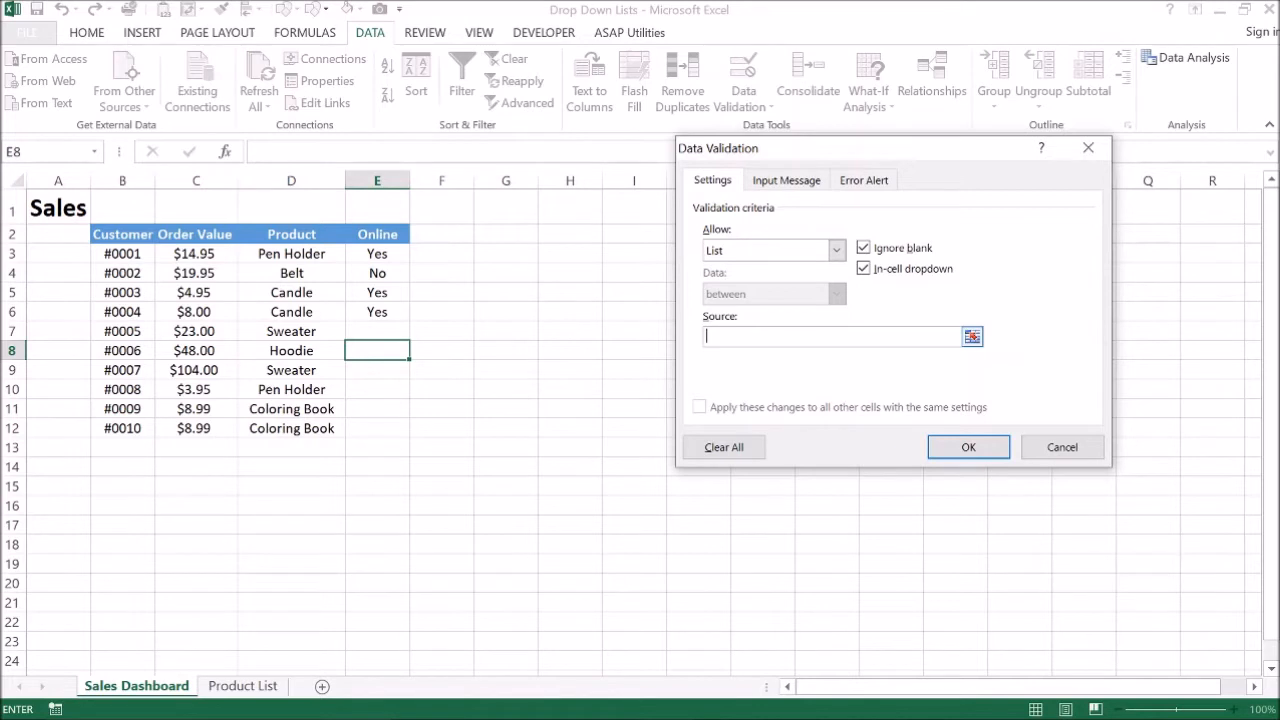
pyautogui.write('Yes,No')
pyautogui.click(943, 447)
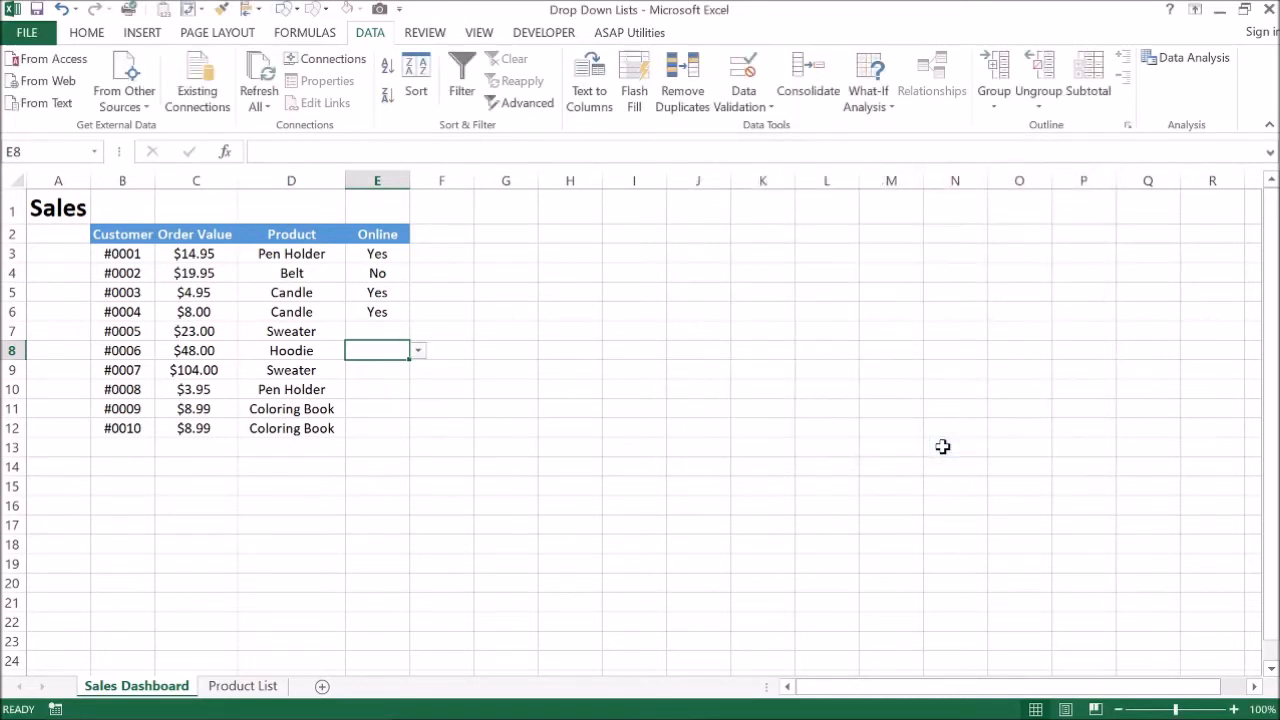
# Try out the drop-down in cell E8 by choosing Yes, switching to No, and clearing the cell.
pyautogui.click(418, 351)
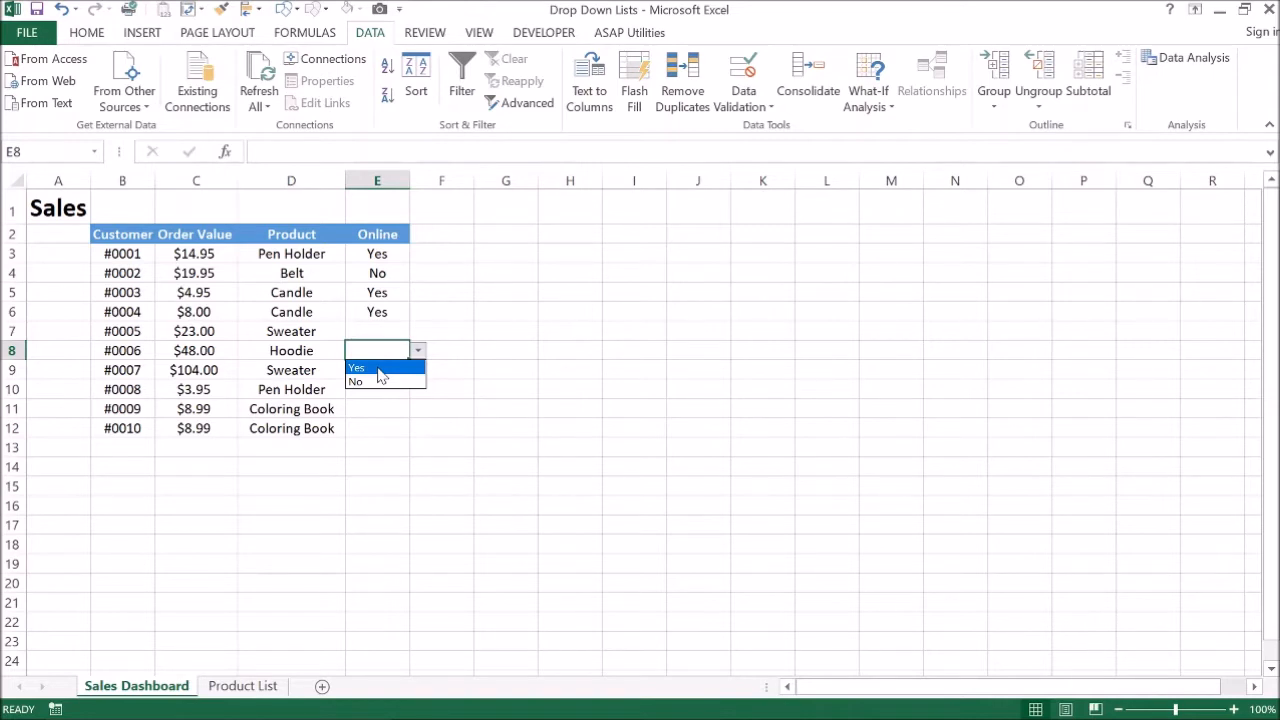
pyautogui.click(380, 370)
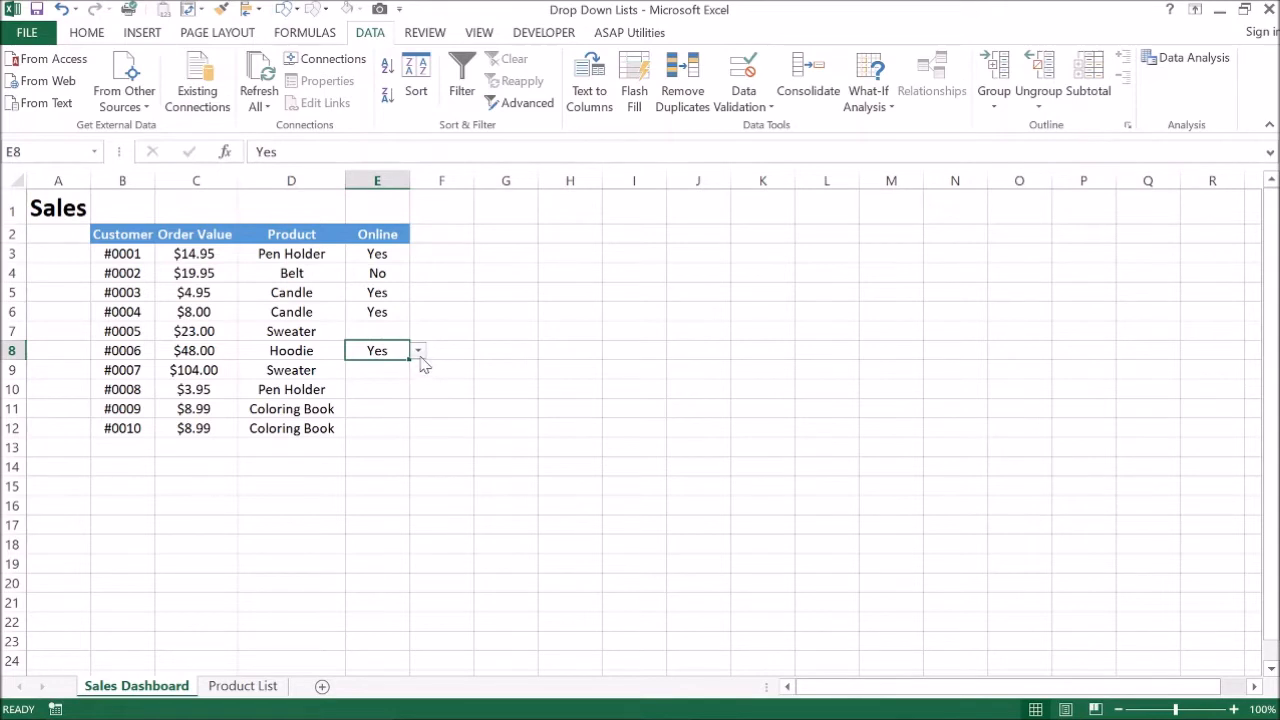
pyautogui.click(419, 353)
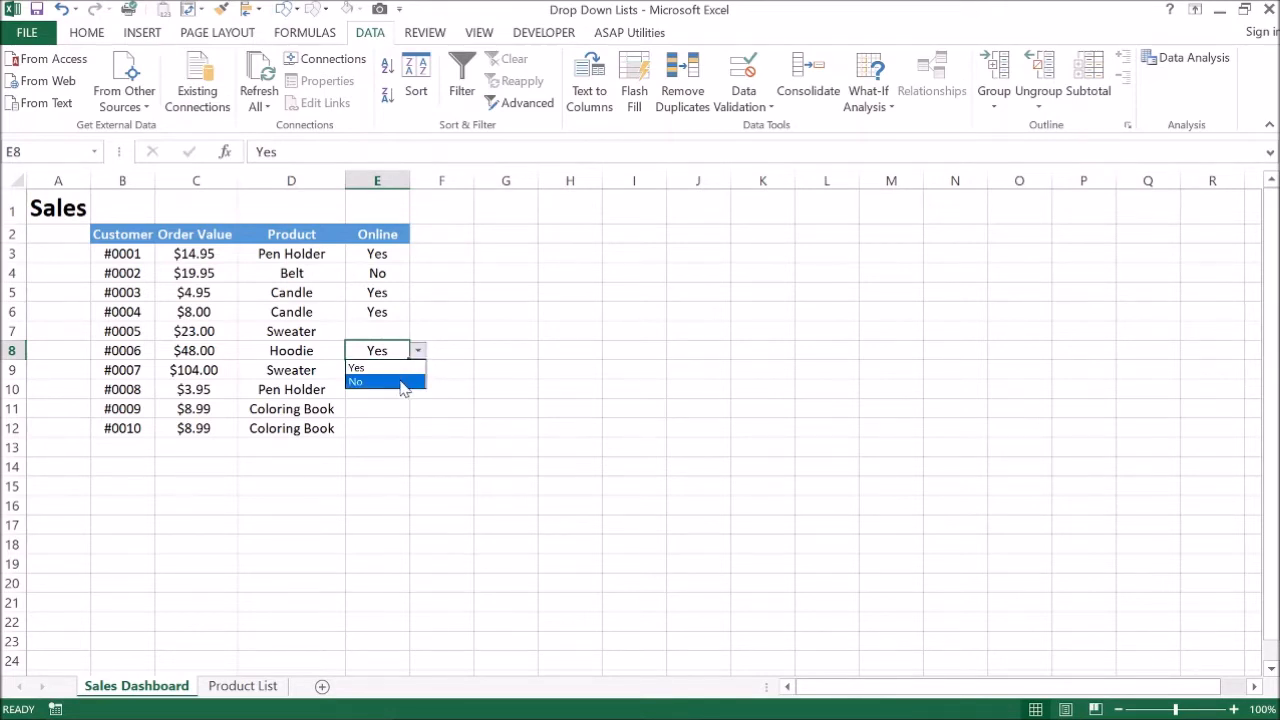
pyautogui.click(400, 380)
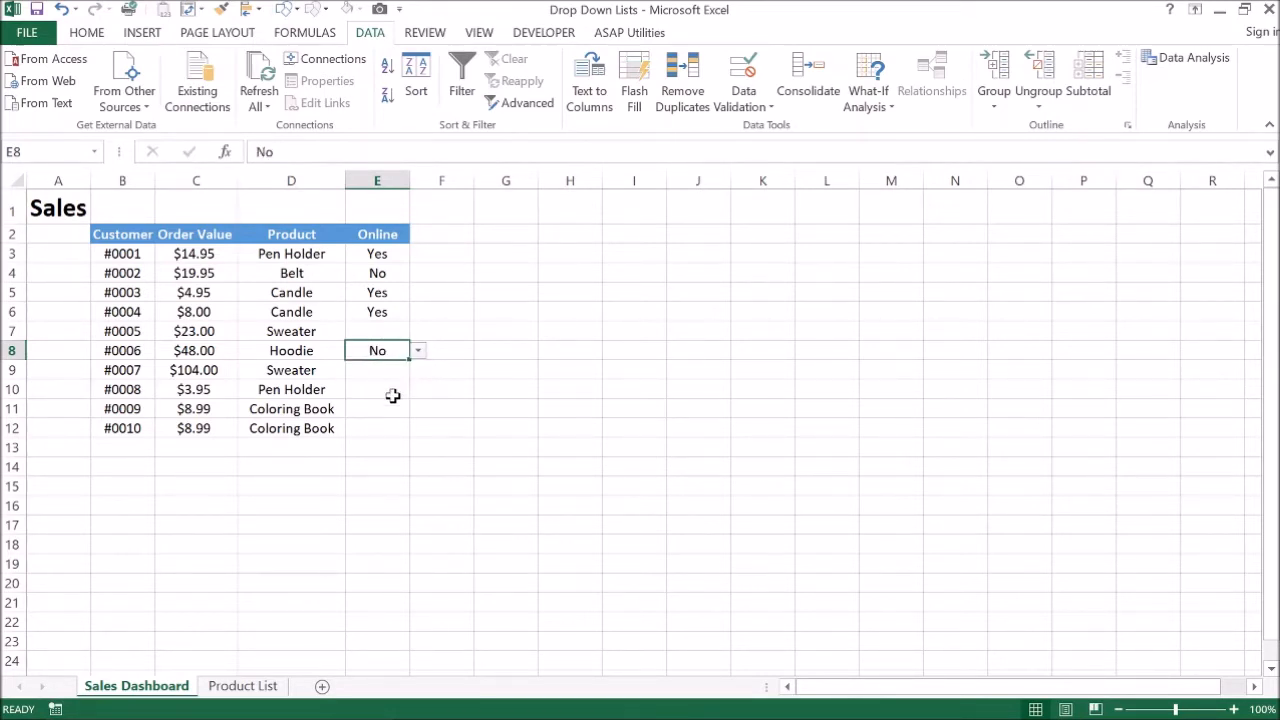
pyautogui.press('Delete')
pyautogui.click(418, 350)
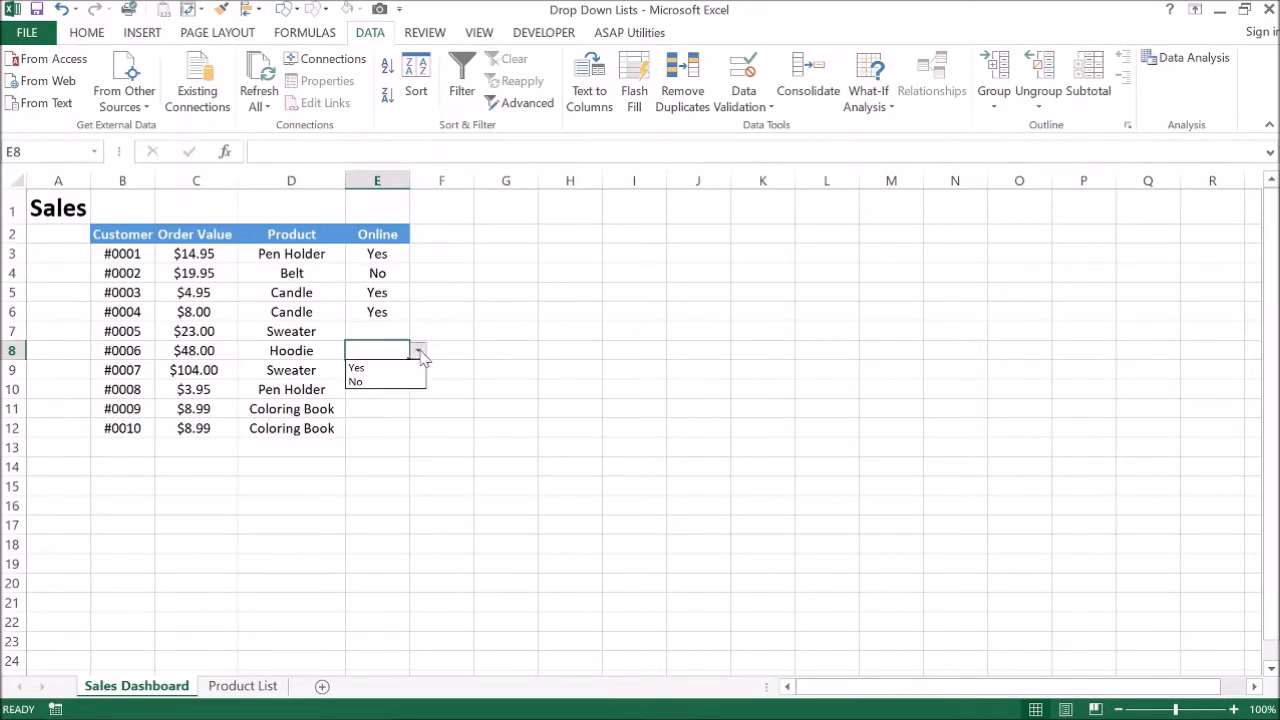
pyautogui.click(387, 356)
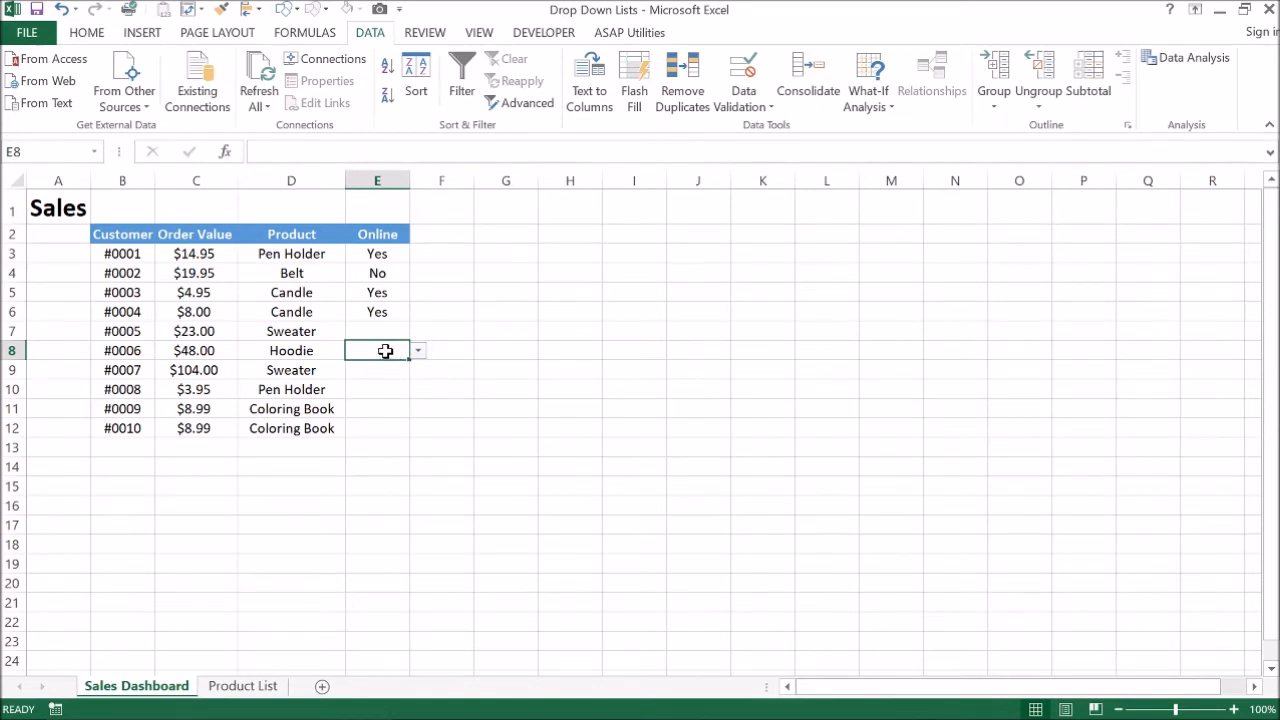
# Copy cell E8 with its drop-down list to cells E9:E12 and check the pasted cells.
pyautogui.rightClick(389, 358)
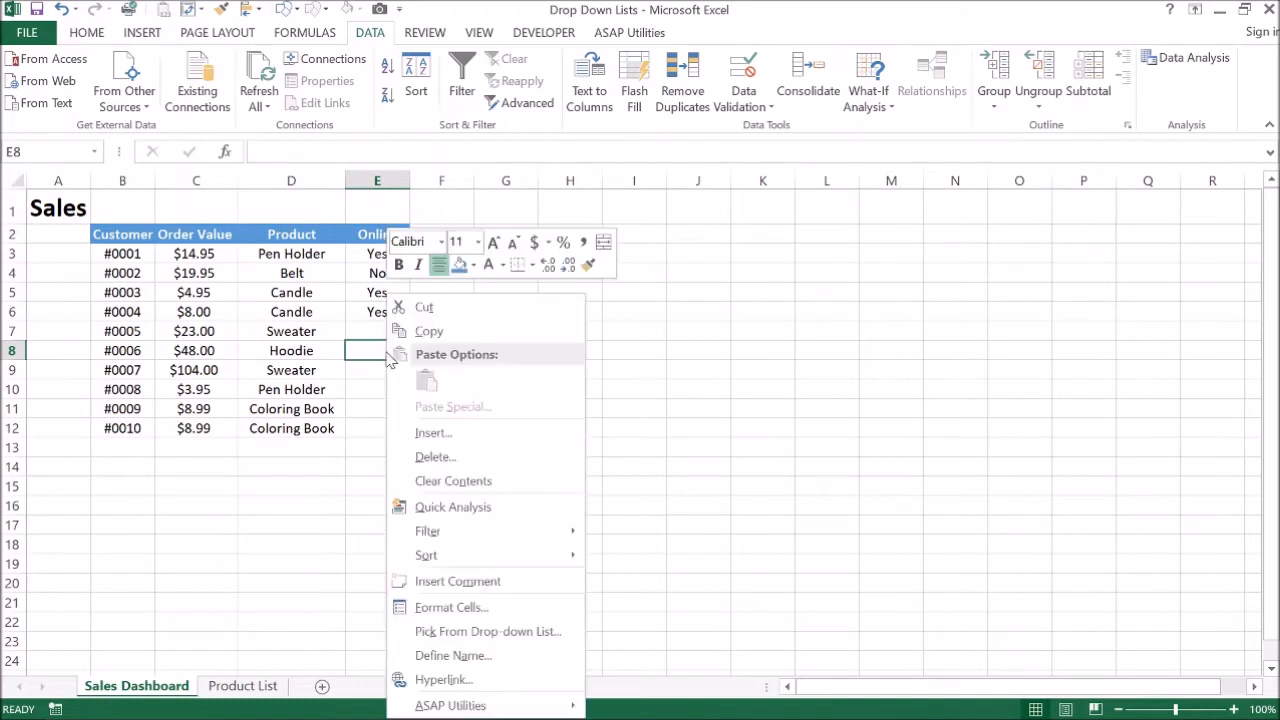
pyautogui.click(428, 331)
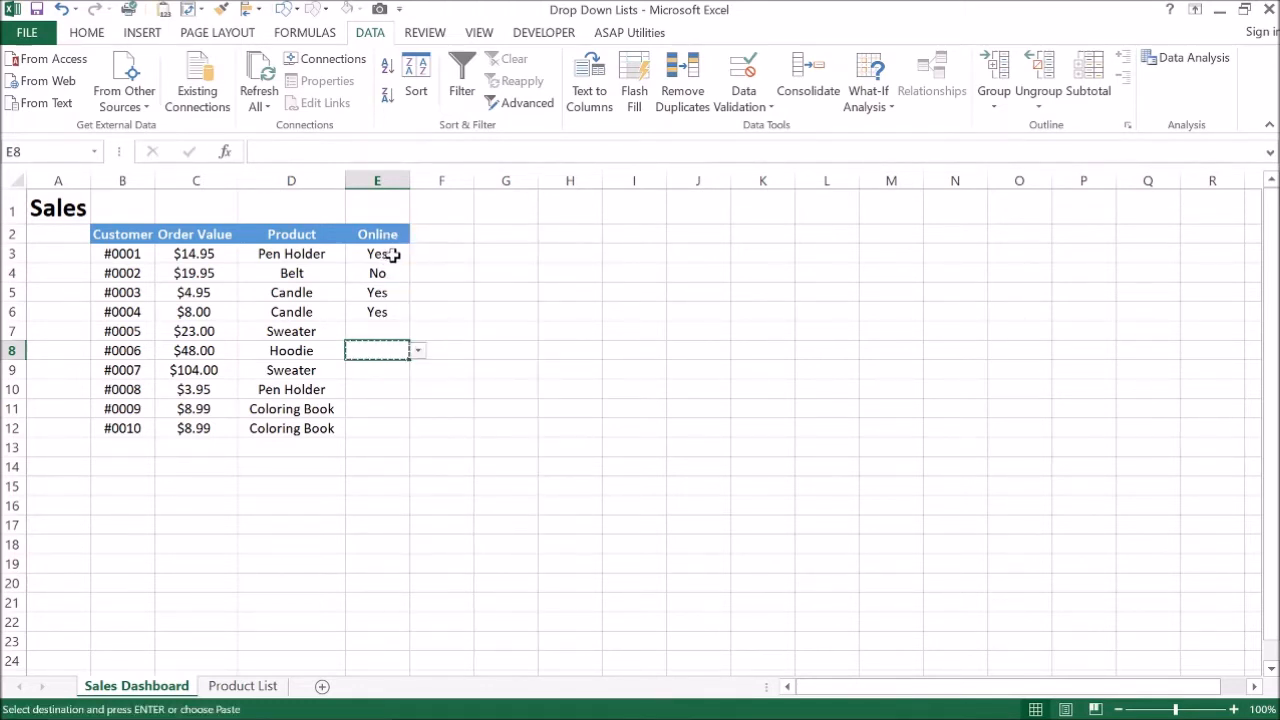
pyautogui.moveTo(386, 374); pyautogui.dragTo(383, 427)
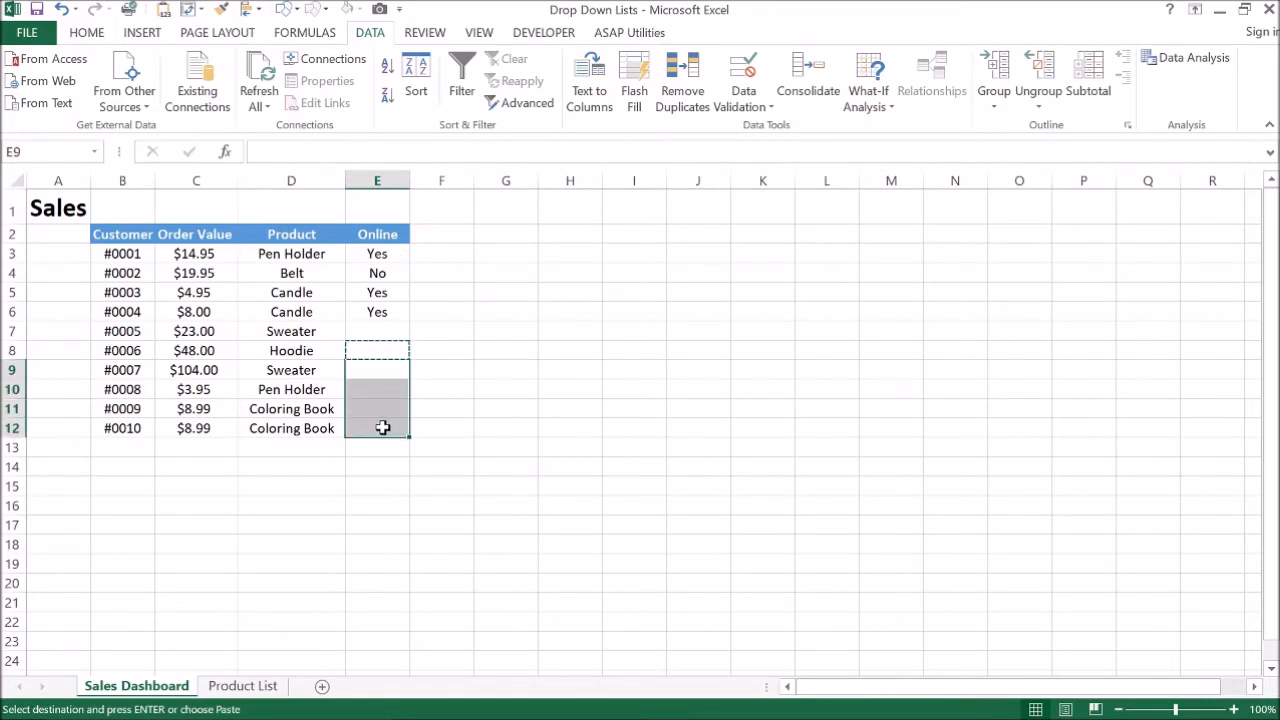
pyautogui.rightClick(395, 380)
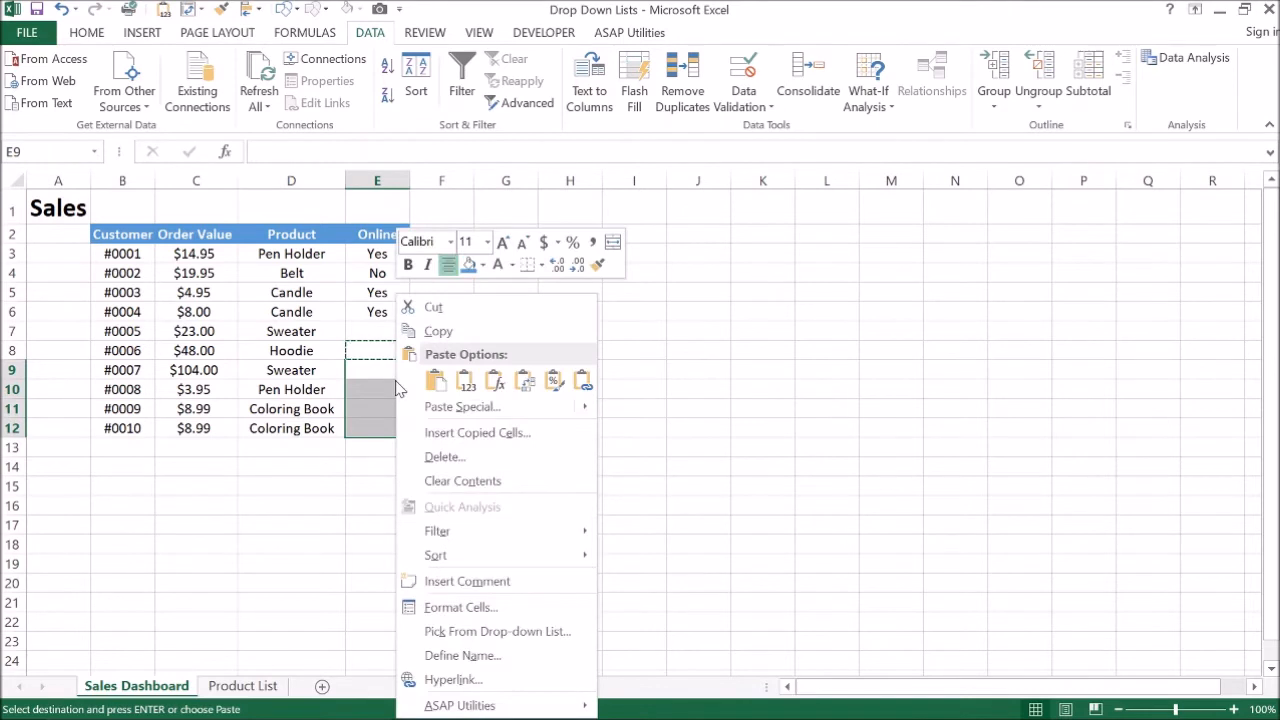
pyautogui.click(436, 377)
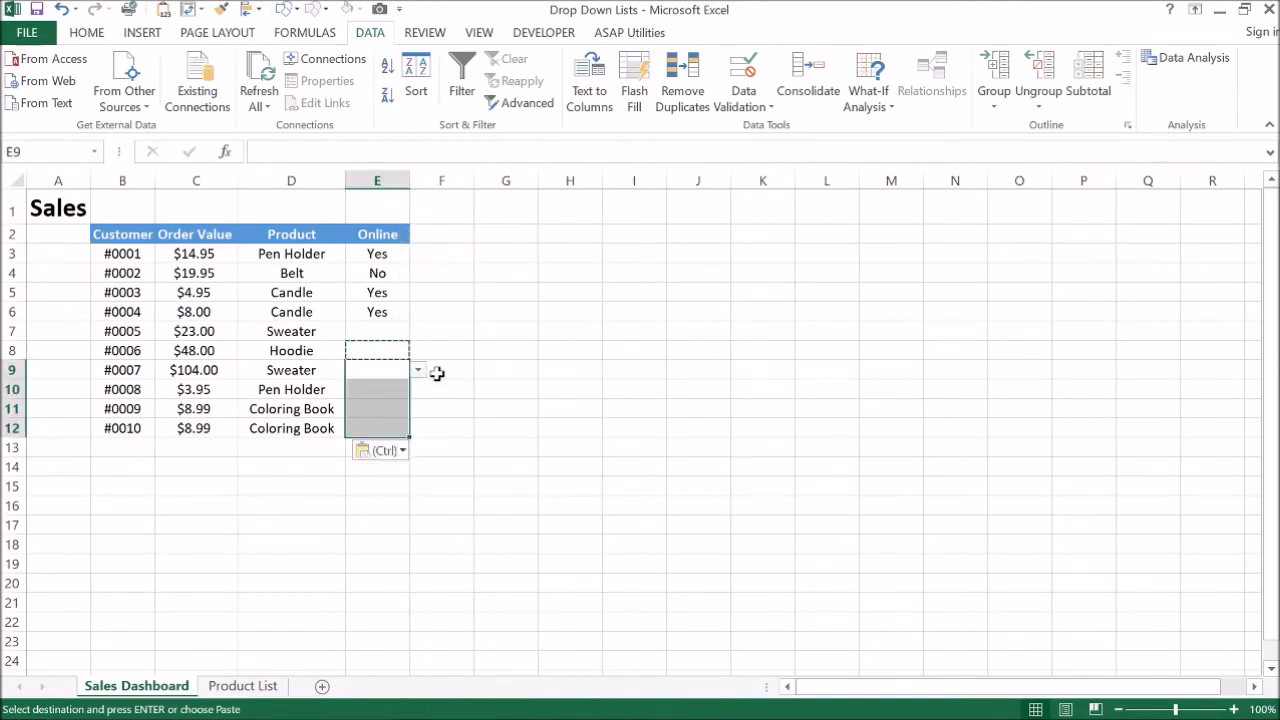
pyautogui.click(395, 405)
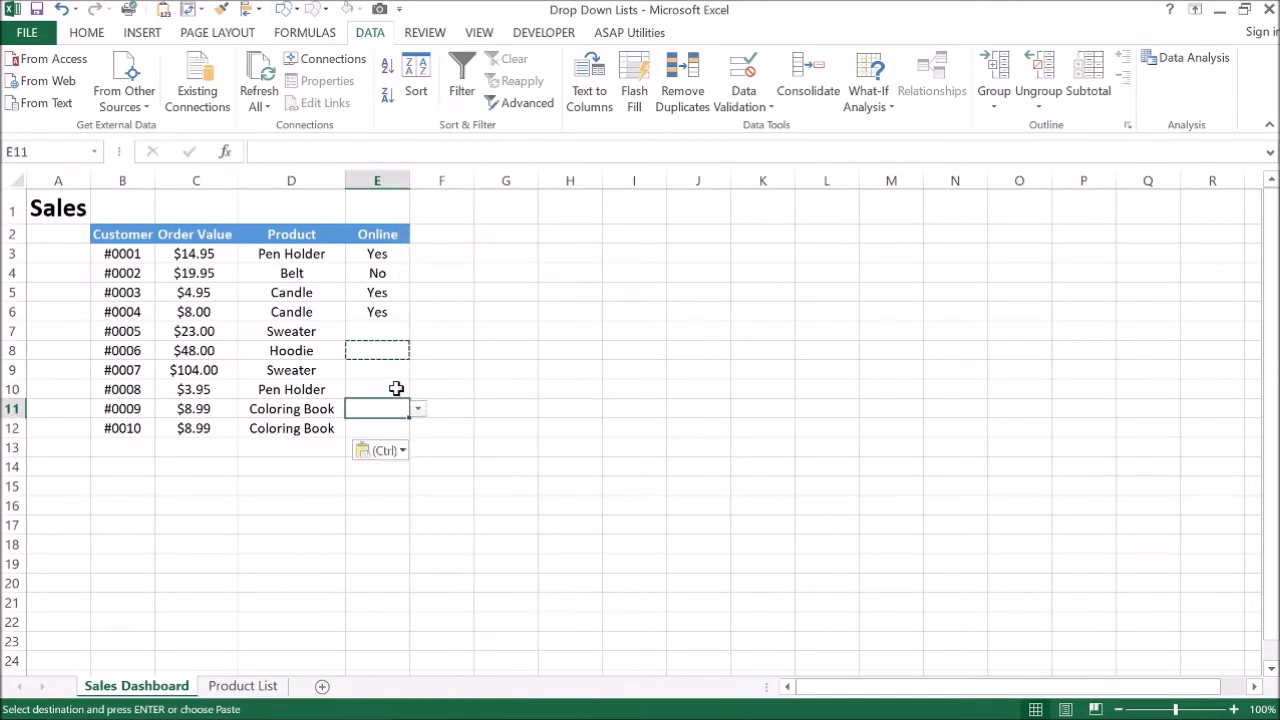
pyautogui.click(396, 388)
pyautogui.click(394, 426)
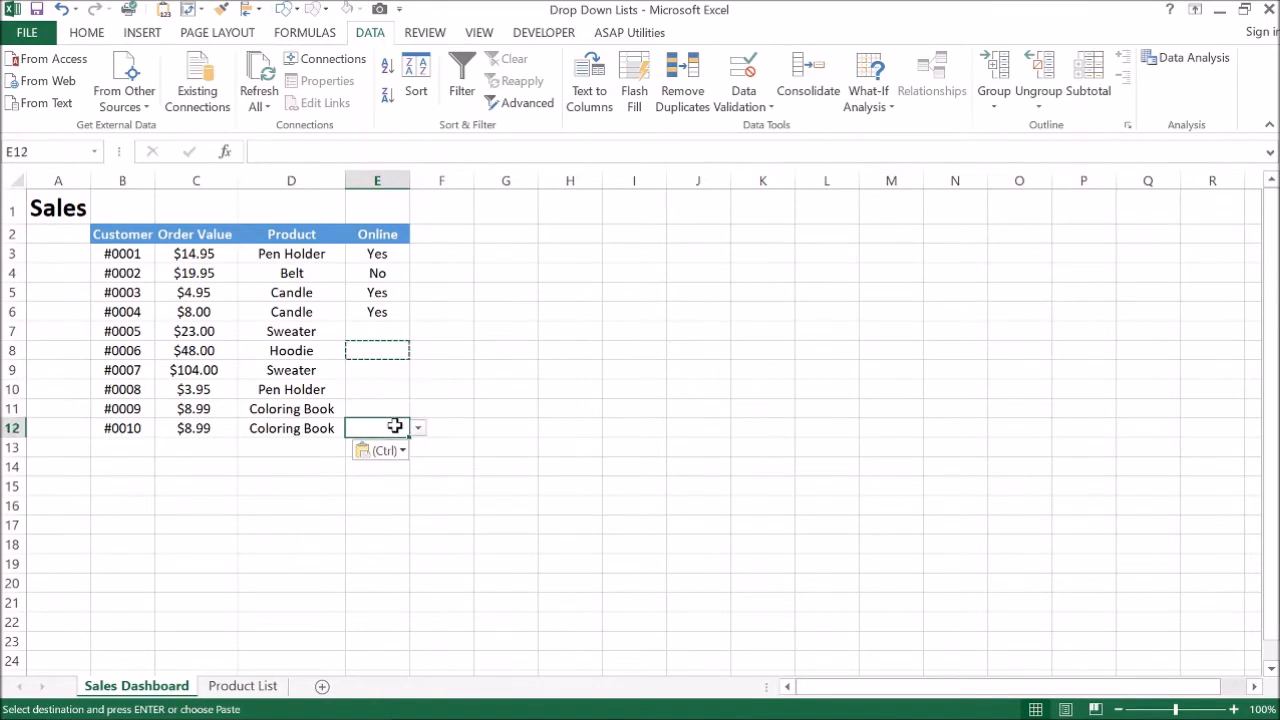
# Using the drop-down lists in the Online column, set E8 to Yes and E10 to No, leaving E9 empty.
pyautogui.click(399, 353)
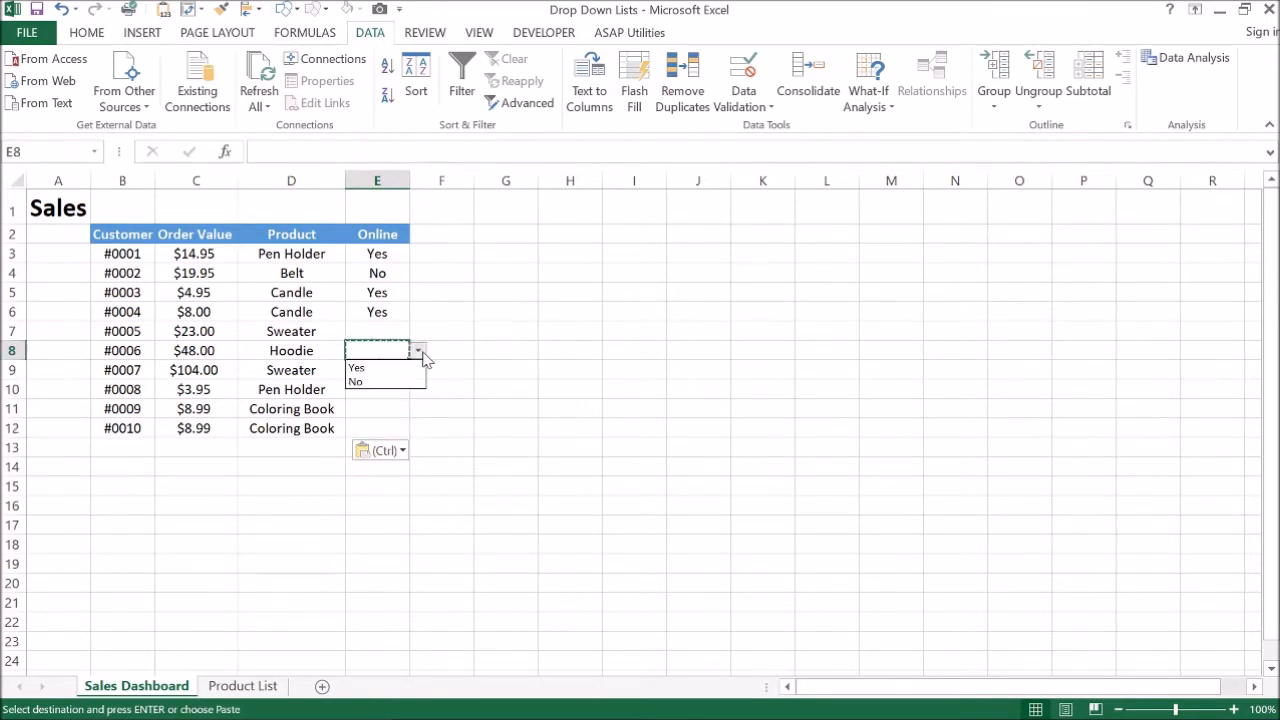
pyautogui.click(356, 367)
pyautogui.click(395, 390)
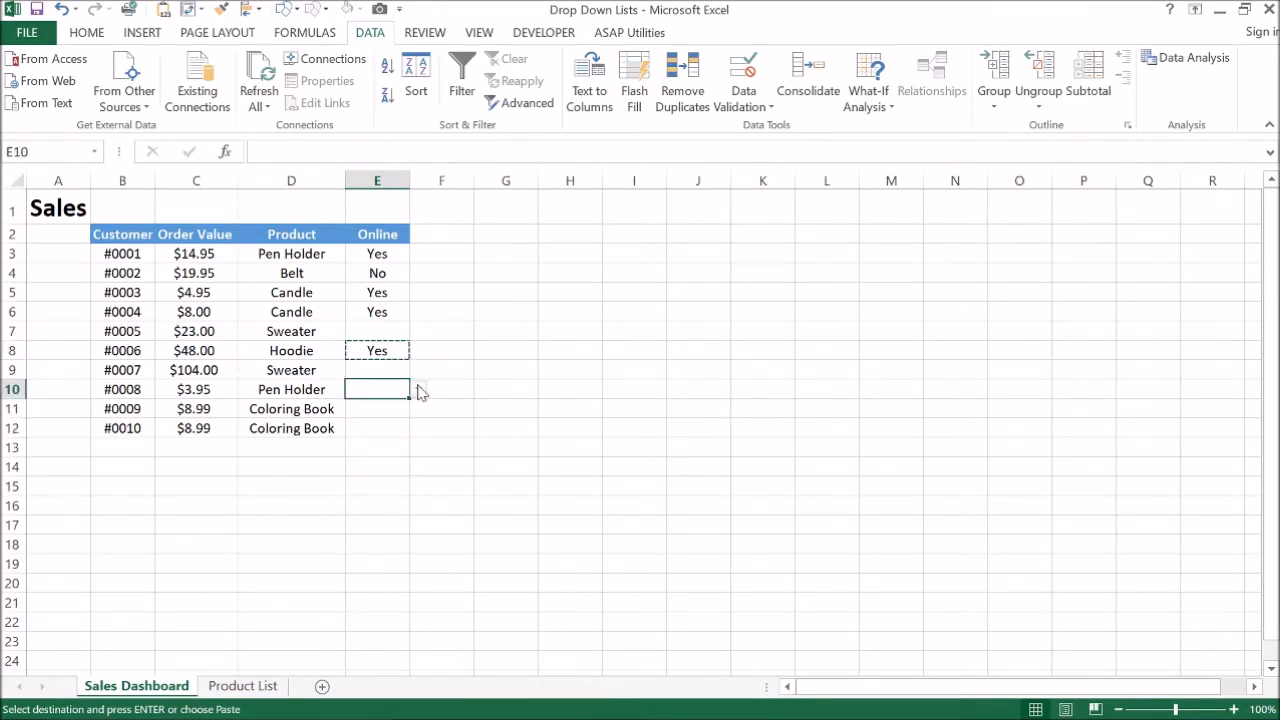
pyautogui.click(420, 390)
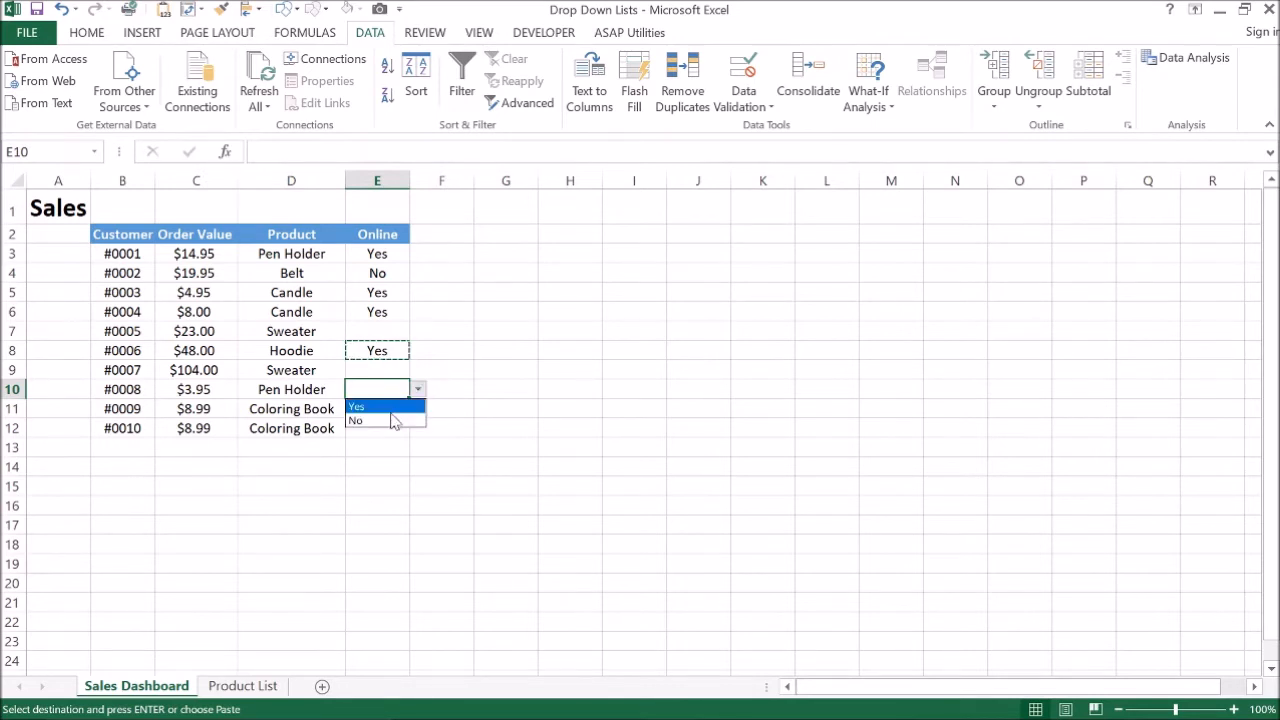
pyautogui.click(388, 421)
pyautogui.click(398, 370)
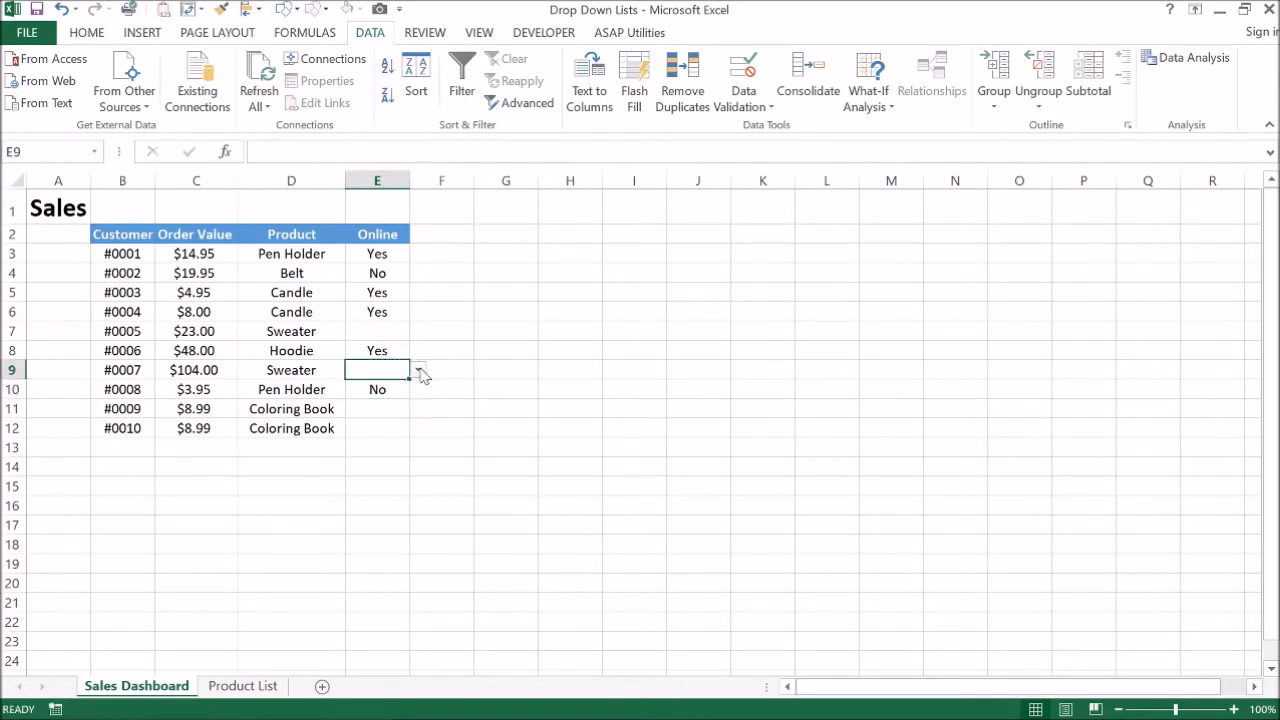
pyautogui.click(419, 370)
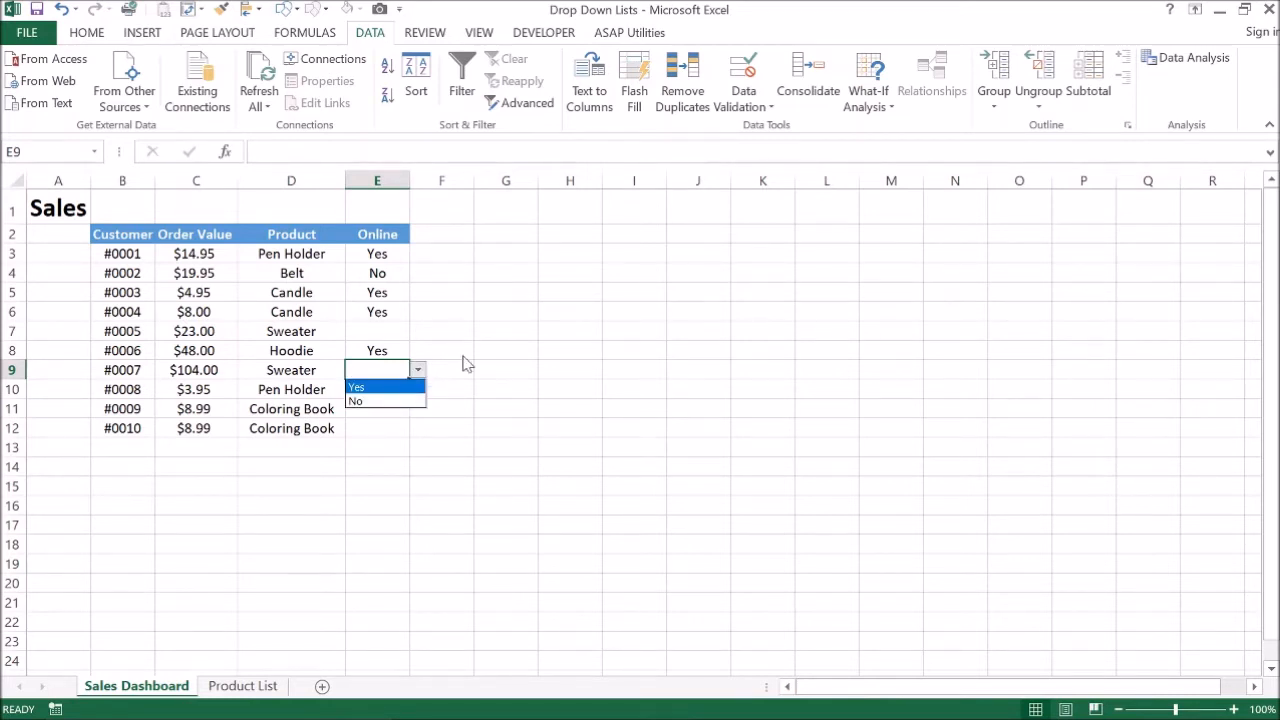
pyautogui.press('Escape')
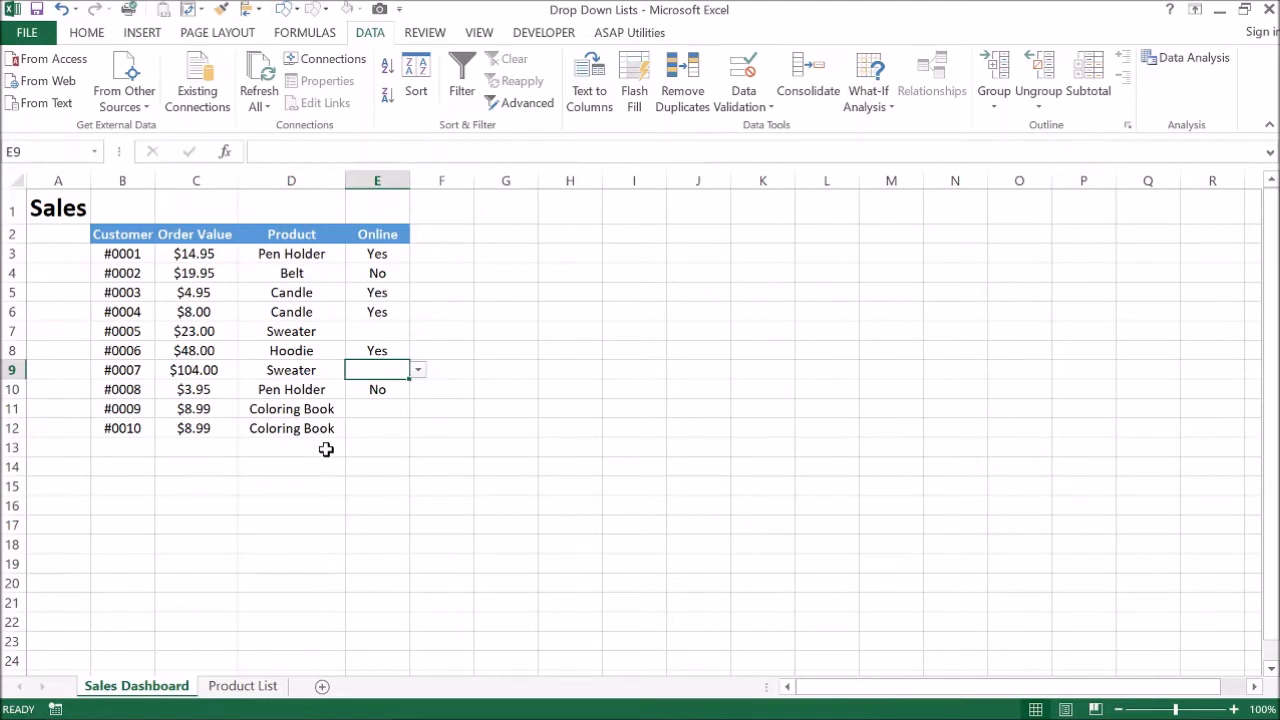
# Enter the next customer number in cell B13, the first empty row below the sales table.
pyautogui.click(129, 451)
pyautogui.press('alt')
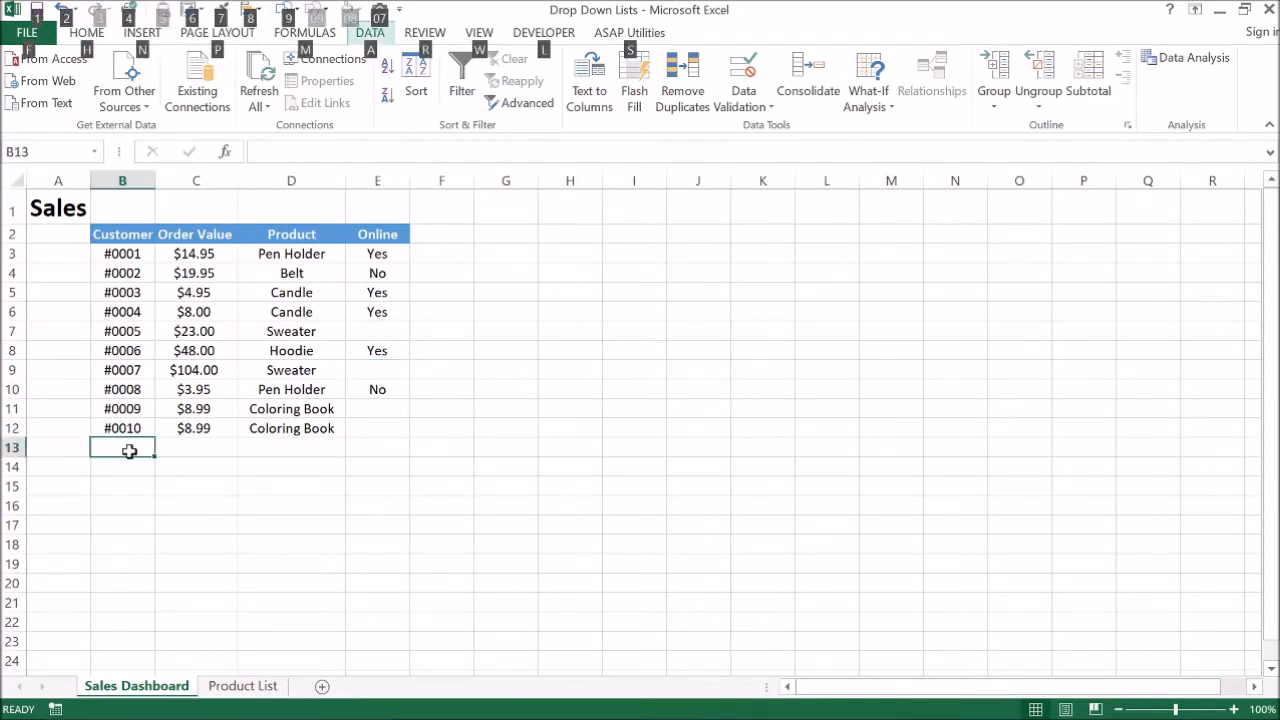
pyautogui.write('#0001')
pyautogui.press('Return')
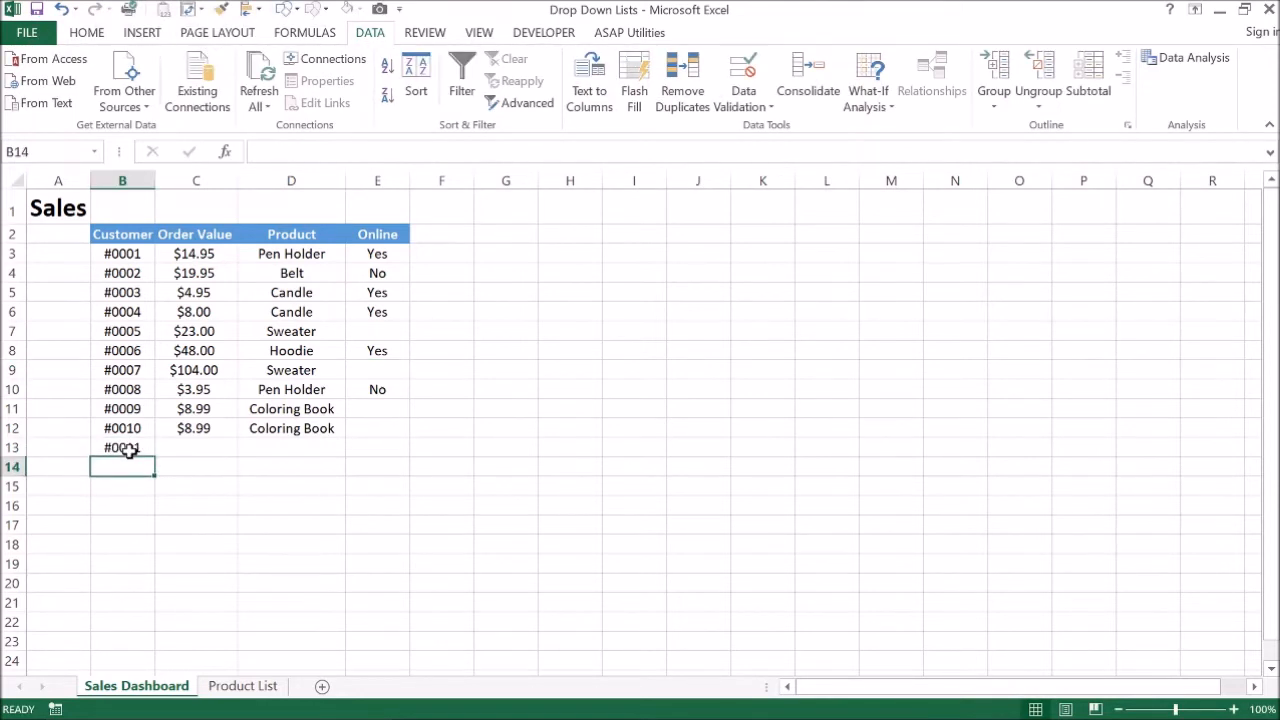
# Start a data validation rule for the Product cell D13 that allows values from a List.
pyautogui.press('Up')
pyautogui.press('Right')
pyautogui.press('Right')
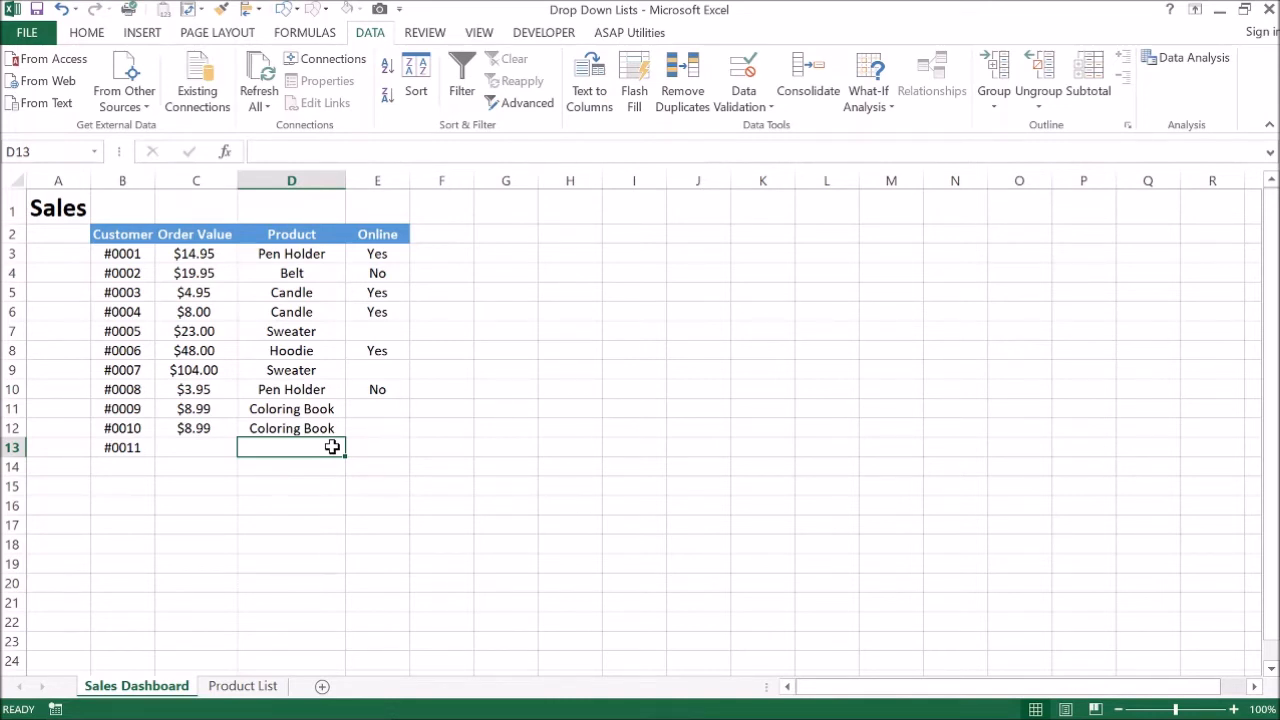
pyautogui.click(751, 102)
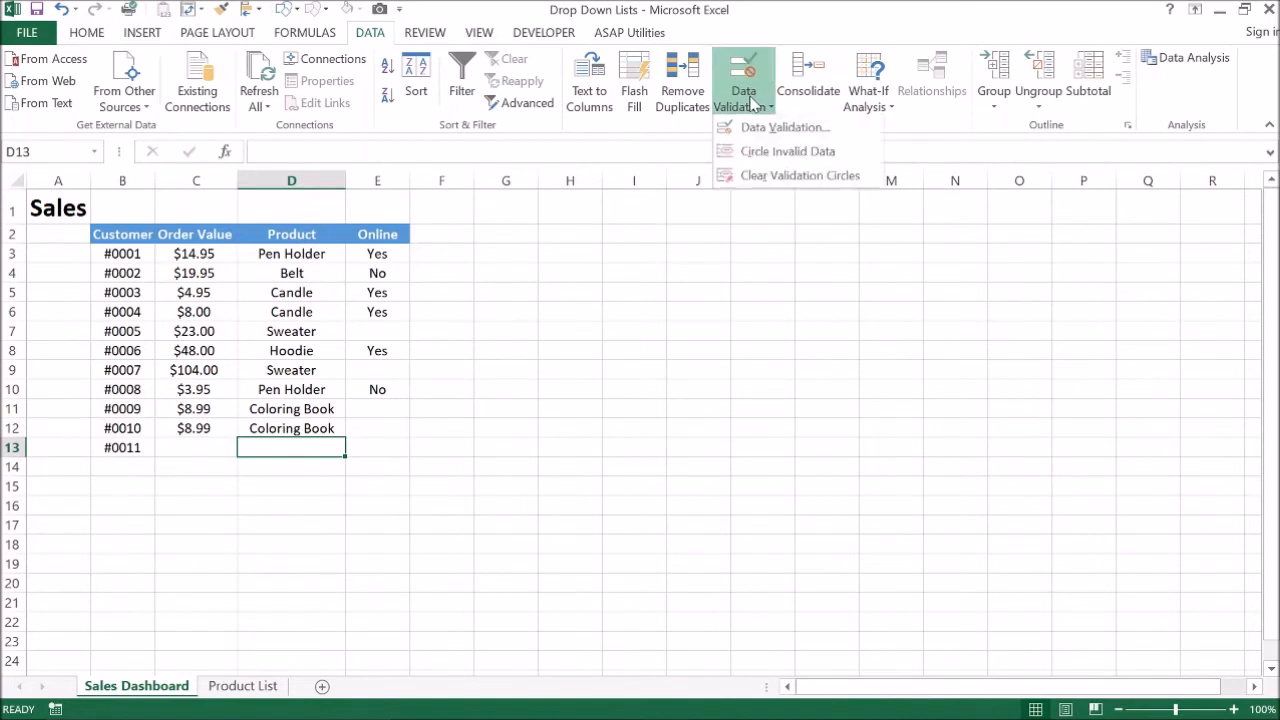
pyautogui.click(768, 130)
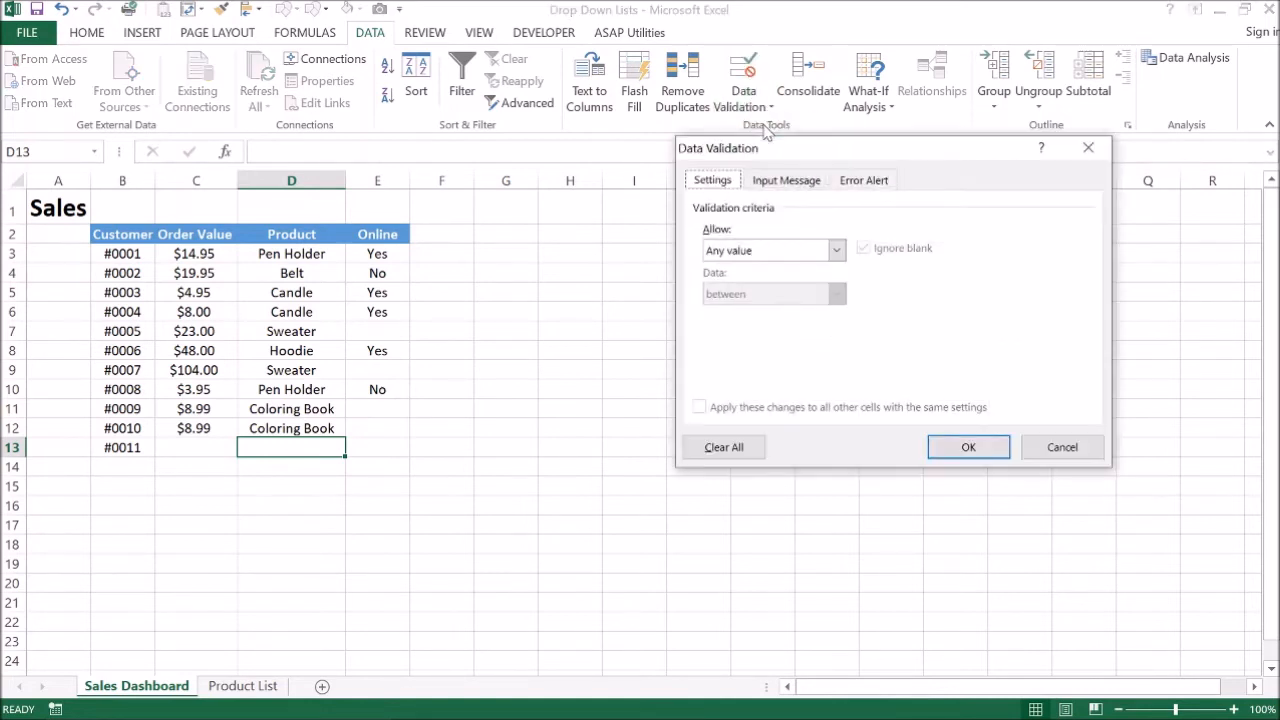
pyautogui.click(836, 250)
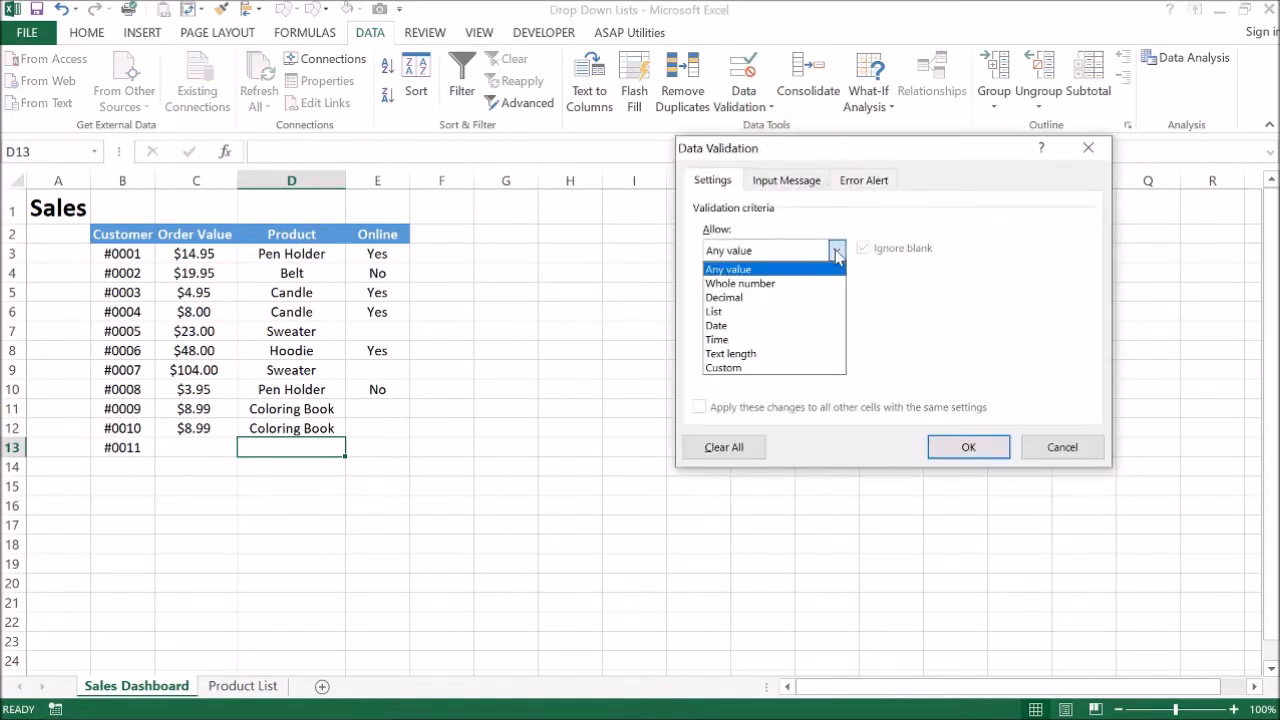
pyautogui.click(791, 316)
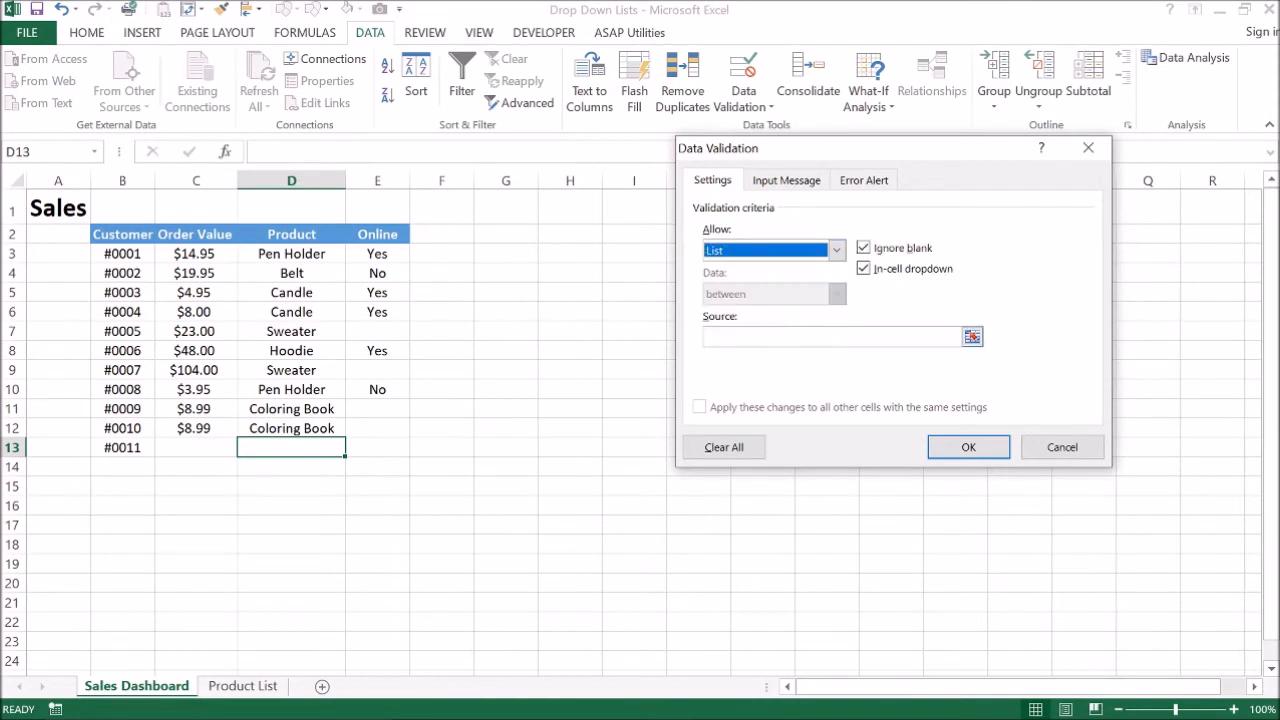
# Use cells A2:A7 of the Product List sheet as the list source for D13 and apply the validation.
pyautogui.click(972, 337)
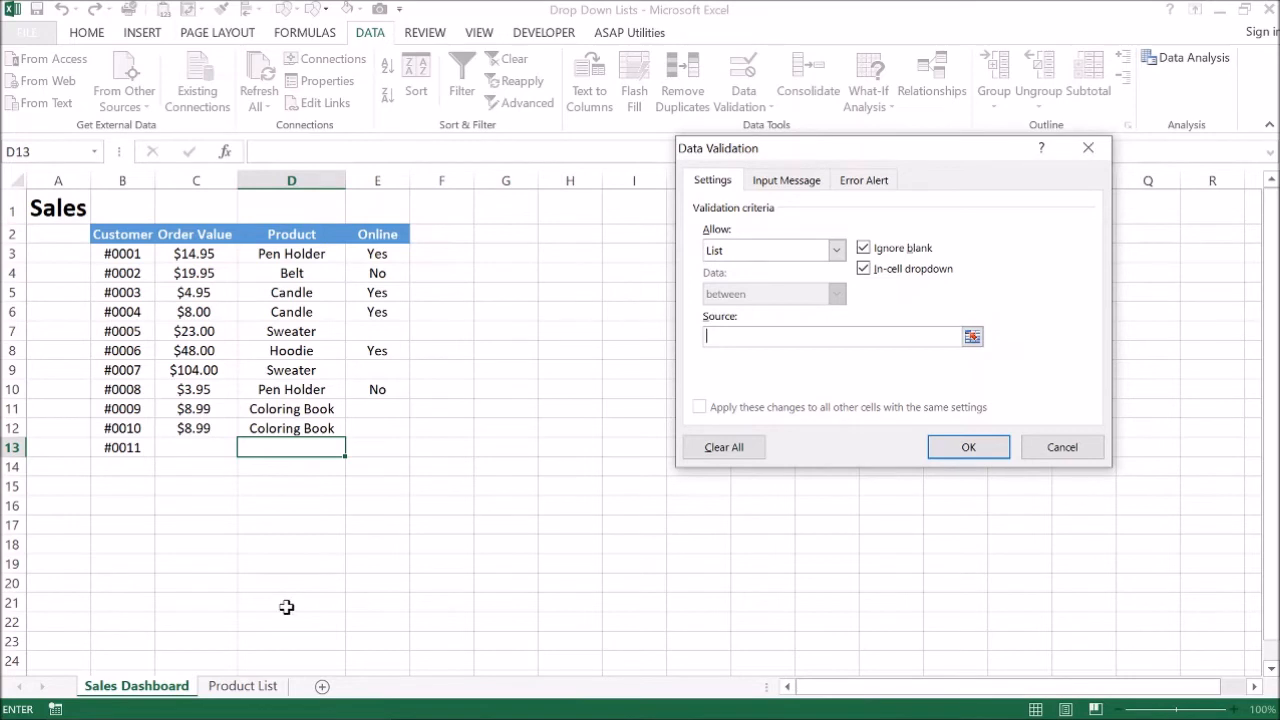
pyautogui.click(243, 686)
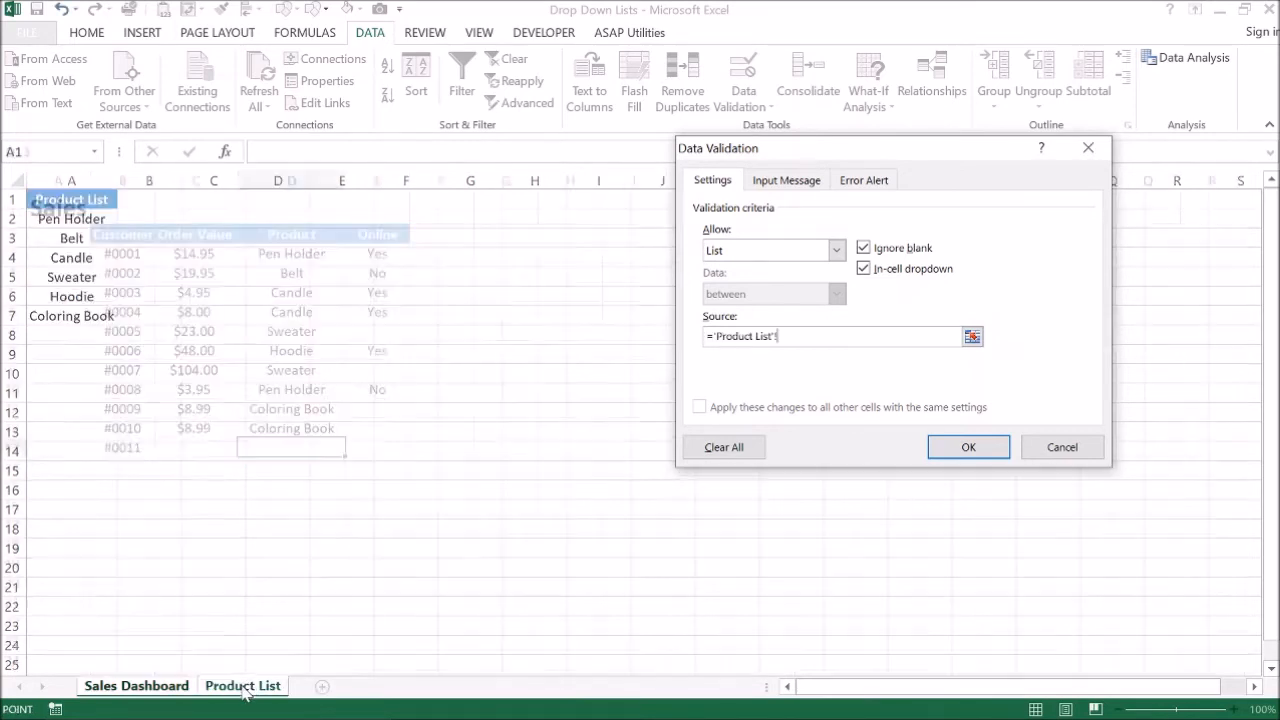
pyautogui.click(100, 221)
pyautogui.hotkey('shift', 'Down')
pyautogui.hotkey('shift', 'Down')
pyautogui.hotkey('shift', 'Down')
pyautogui.hotkey('shift', 'Down')
pyautogui.hotkey('shift', 'Down')
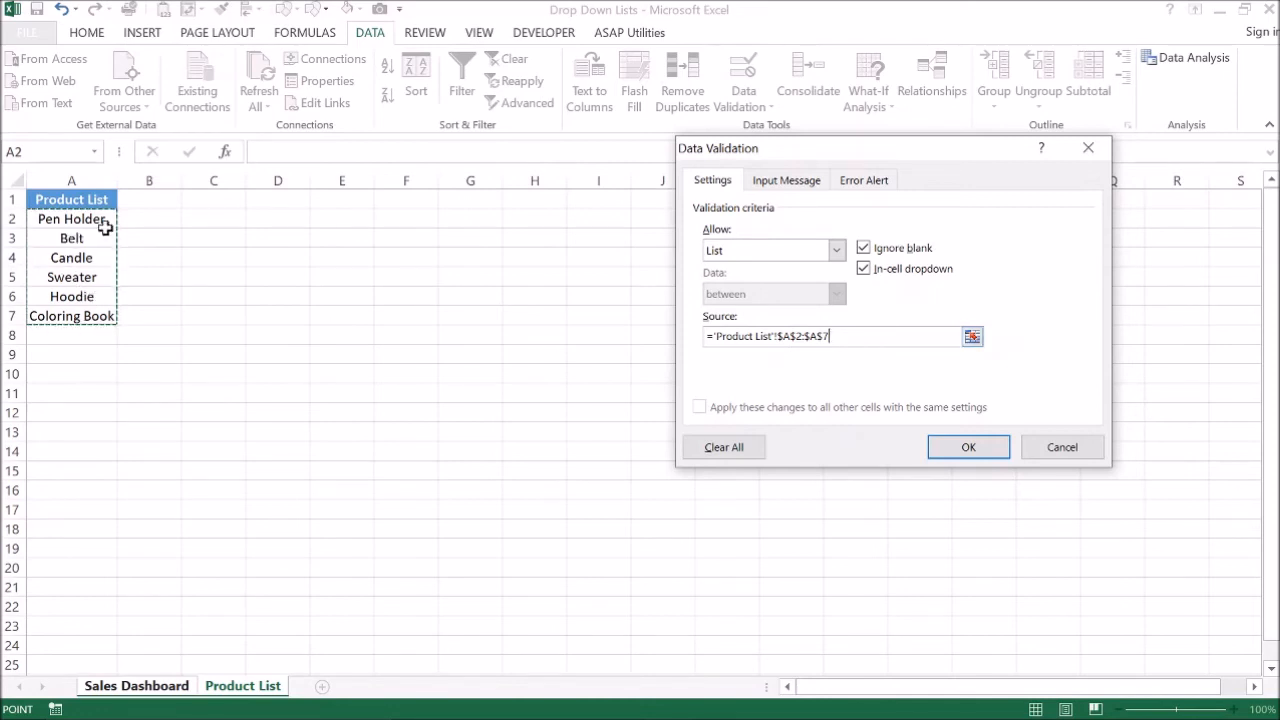
pyautogui.click(968, 448)
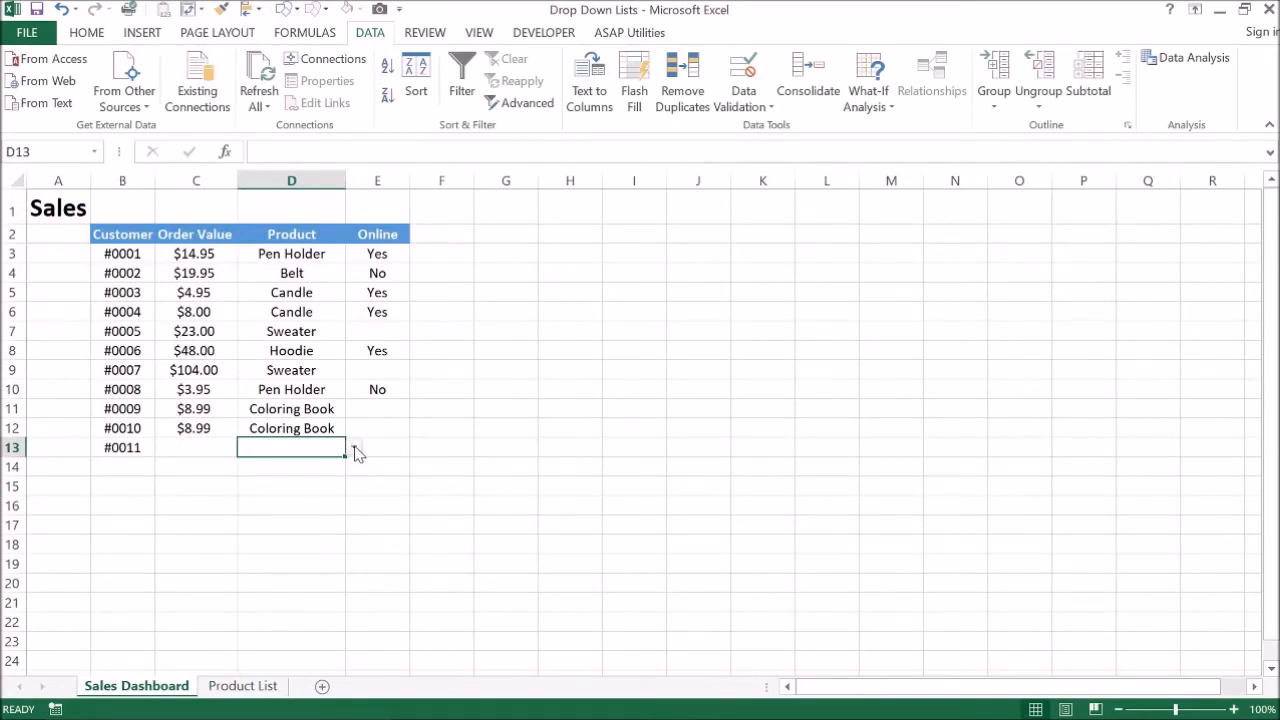
# Choose Sweater from the drop-down list in cell D13, and try to overwrite it with the unlisted product "hat".
pyautogui.click(354, 446)
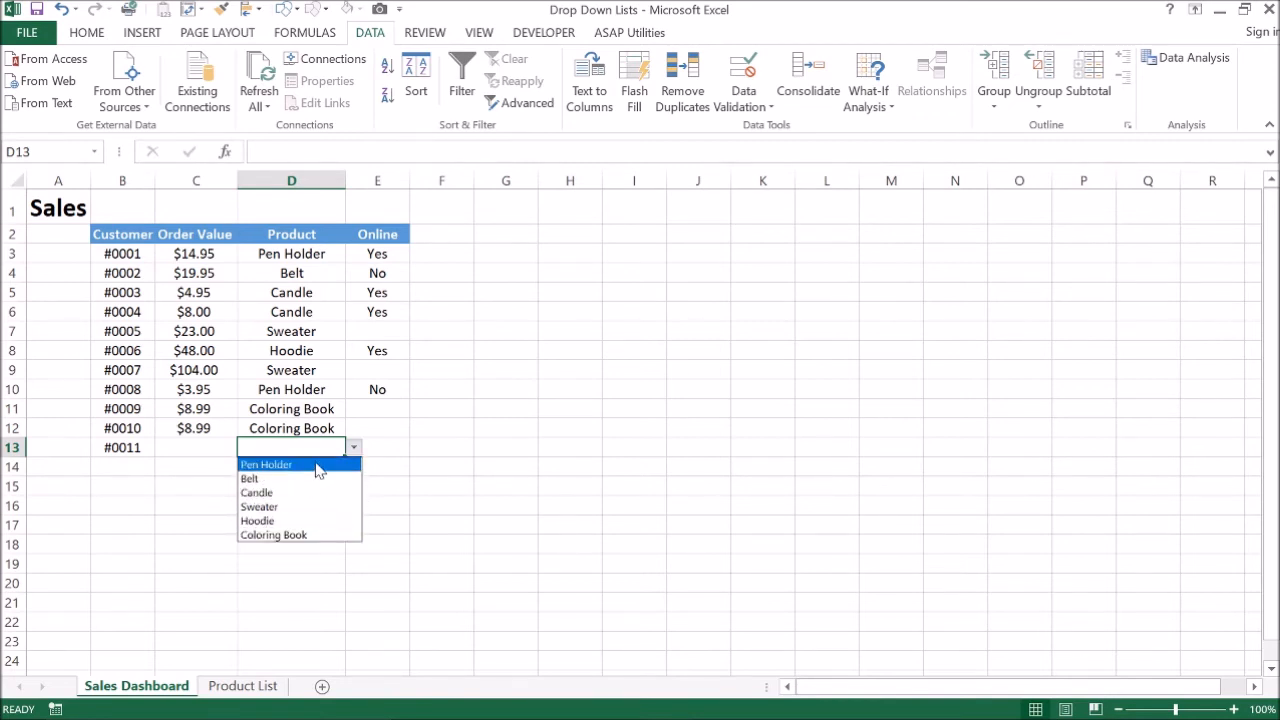
pyautogui.click(290, 506)
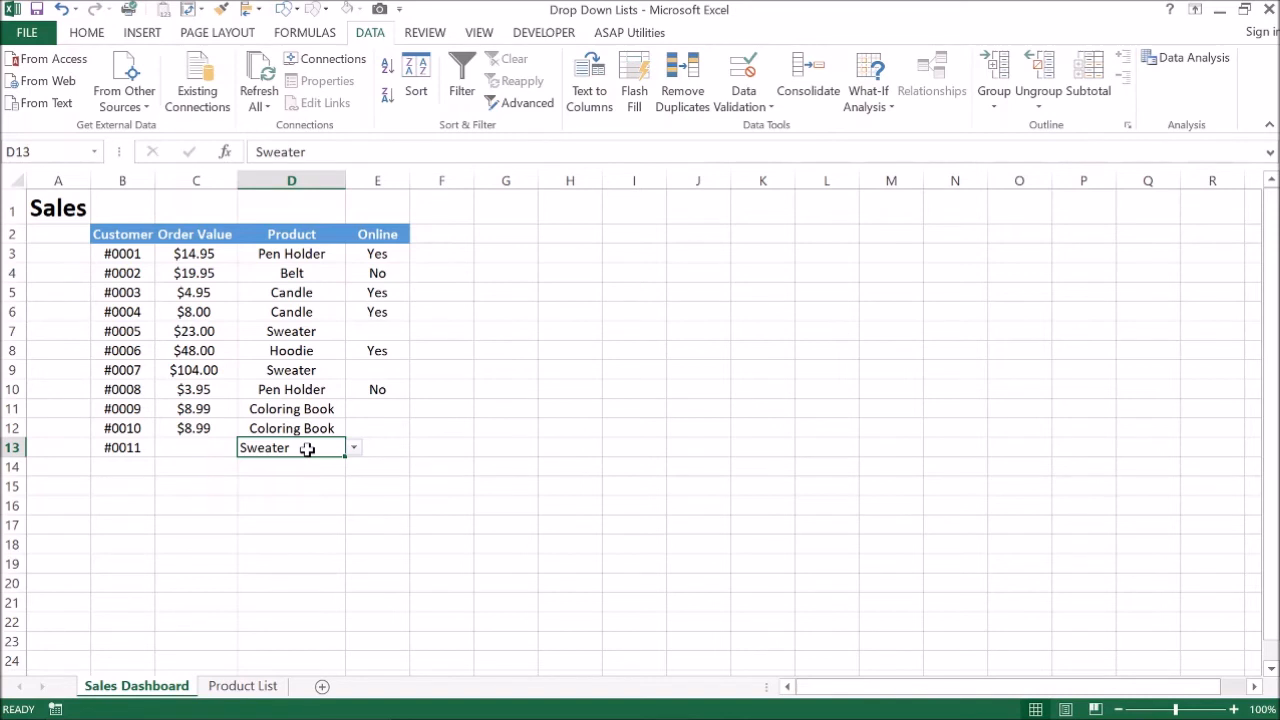
pyautogui.write('hat')
pyautogui.press('Return')
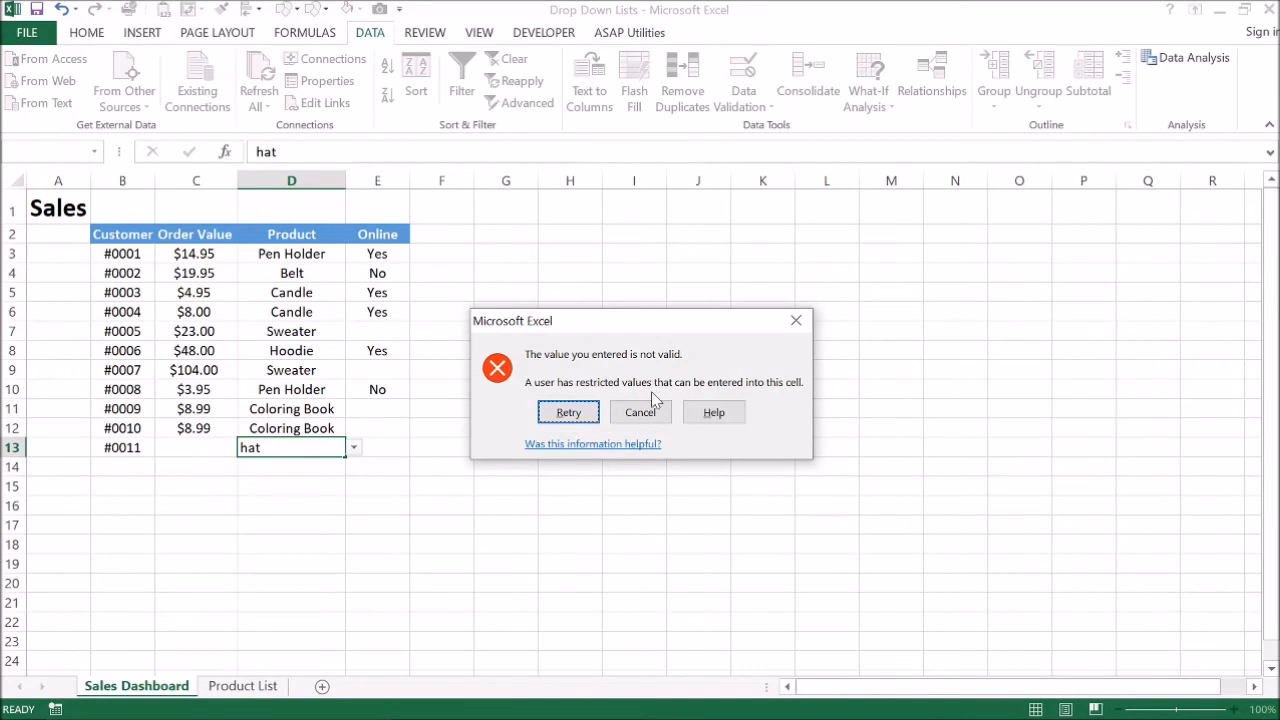
pyautogui.click(640, 412)
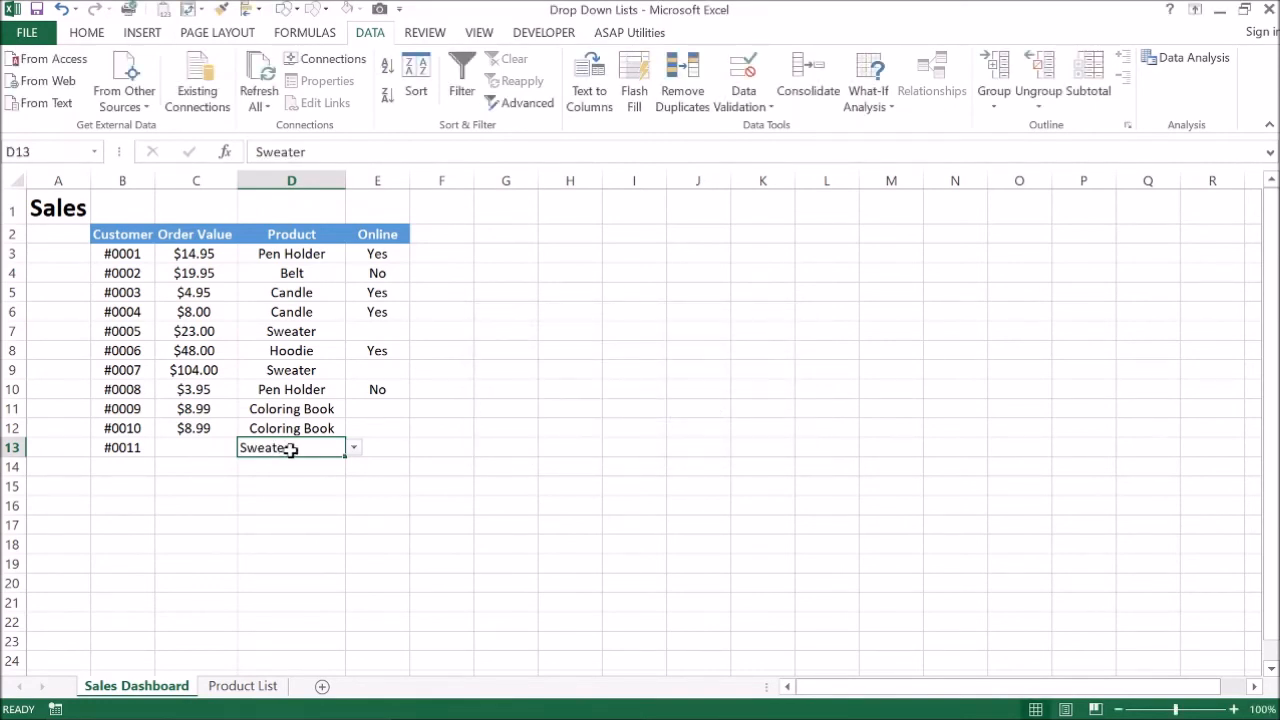
# Reopen the data validation of cell D13 and set its error alert style to Stop.
pyautogui.click(760, 100)
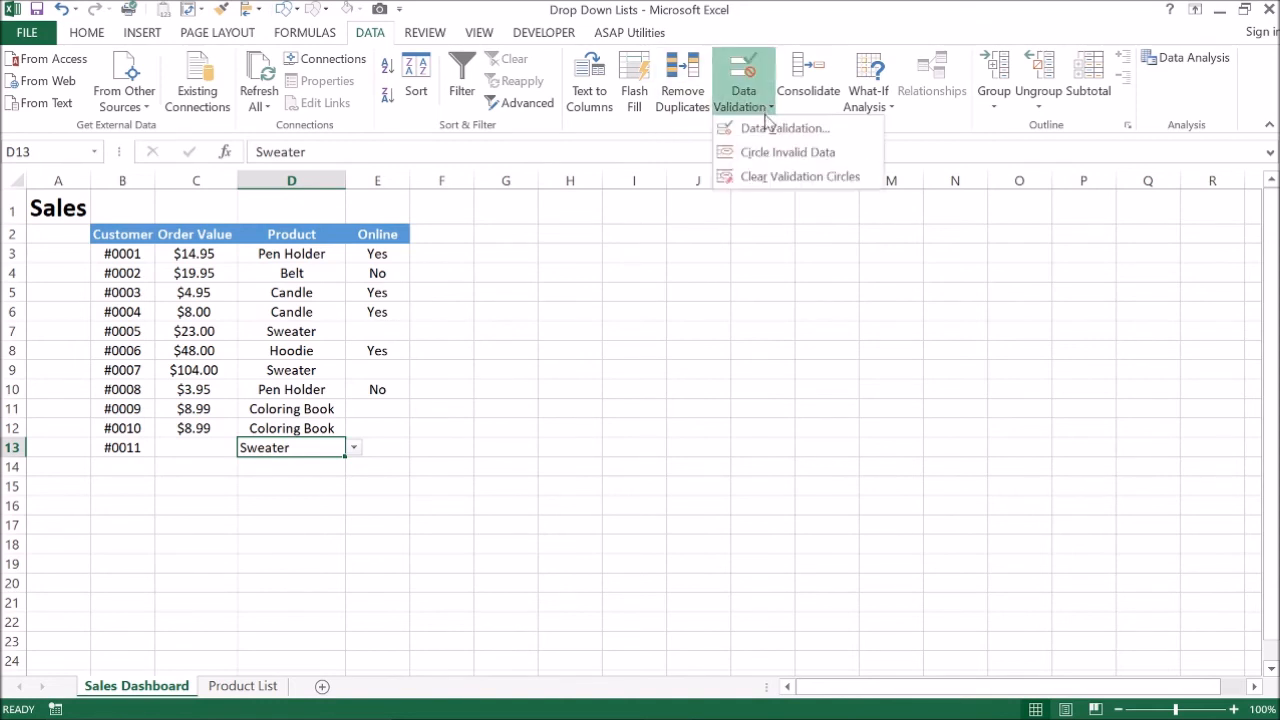
pyautogui.click(766, 127)
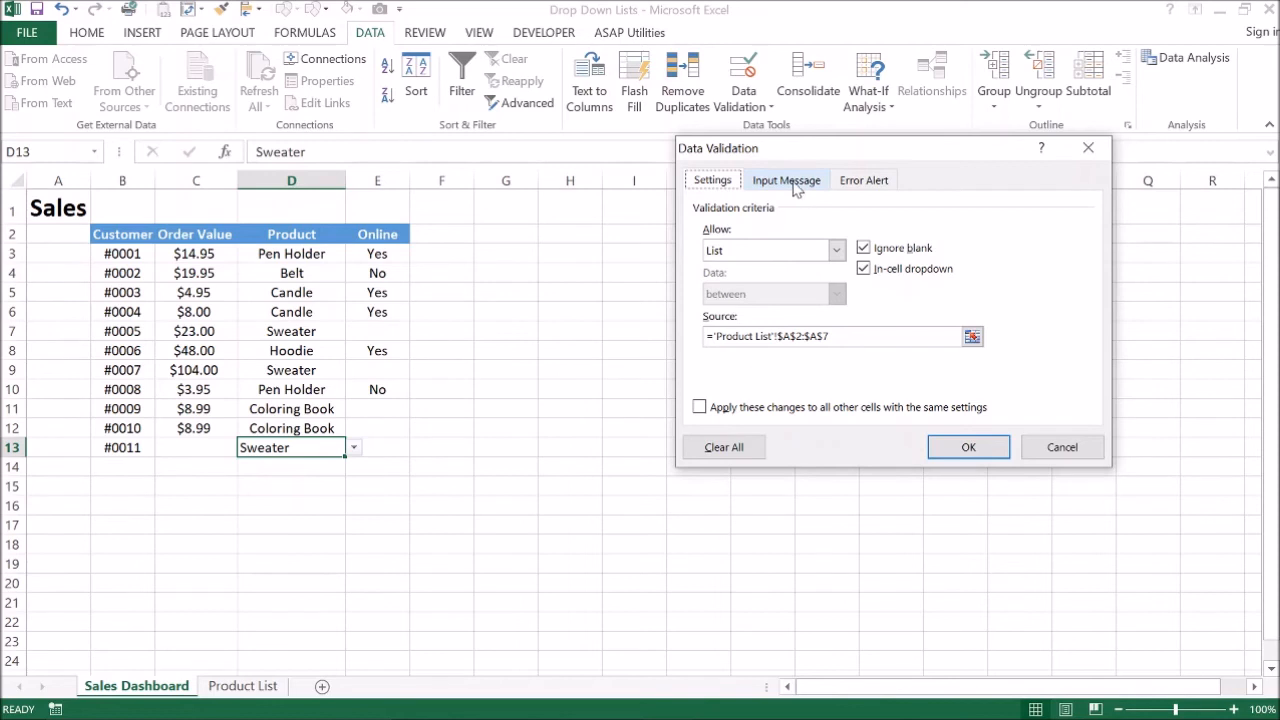
pyautogui.click(795, 181)
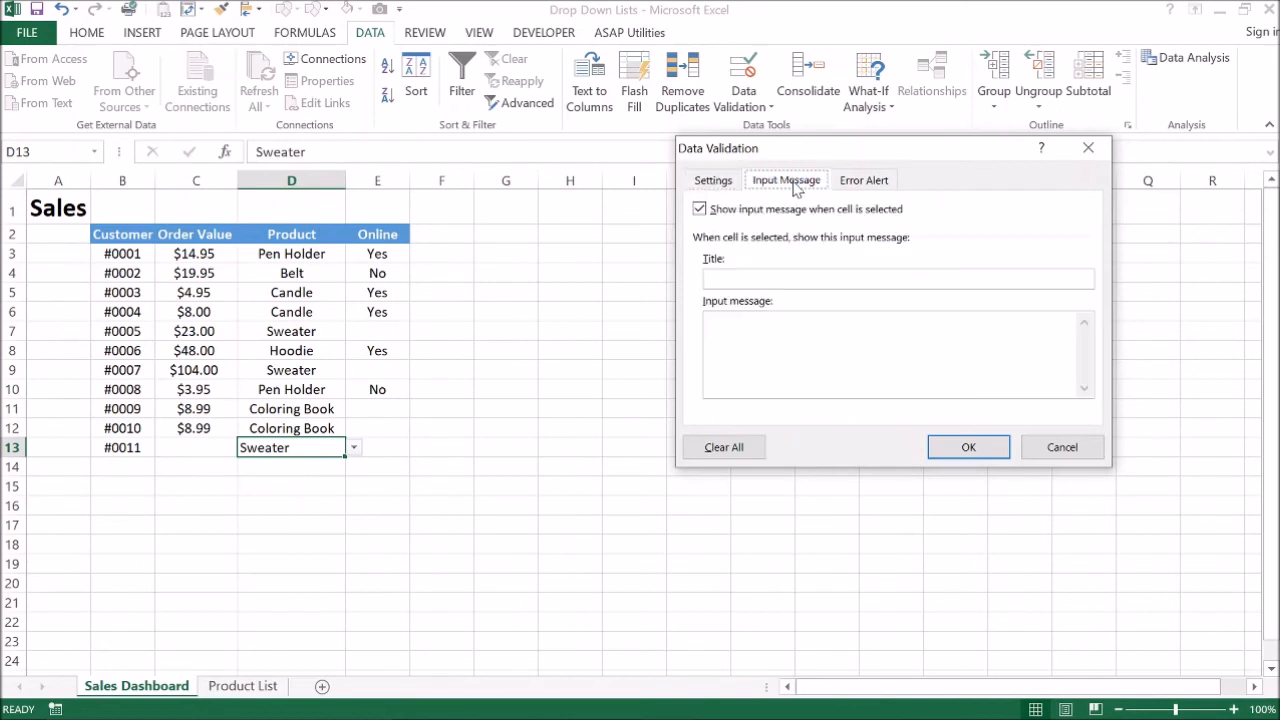
pyautogui.click(867, 182)
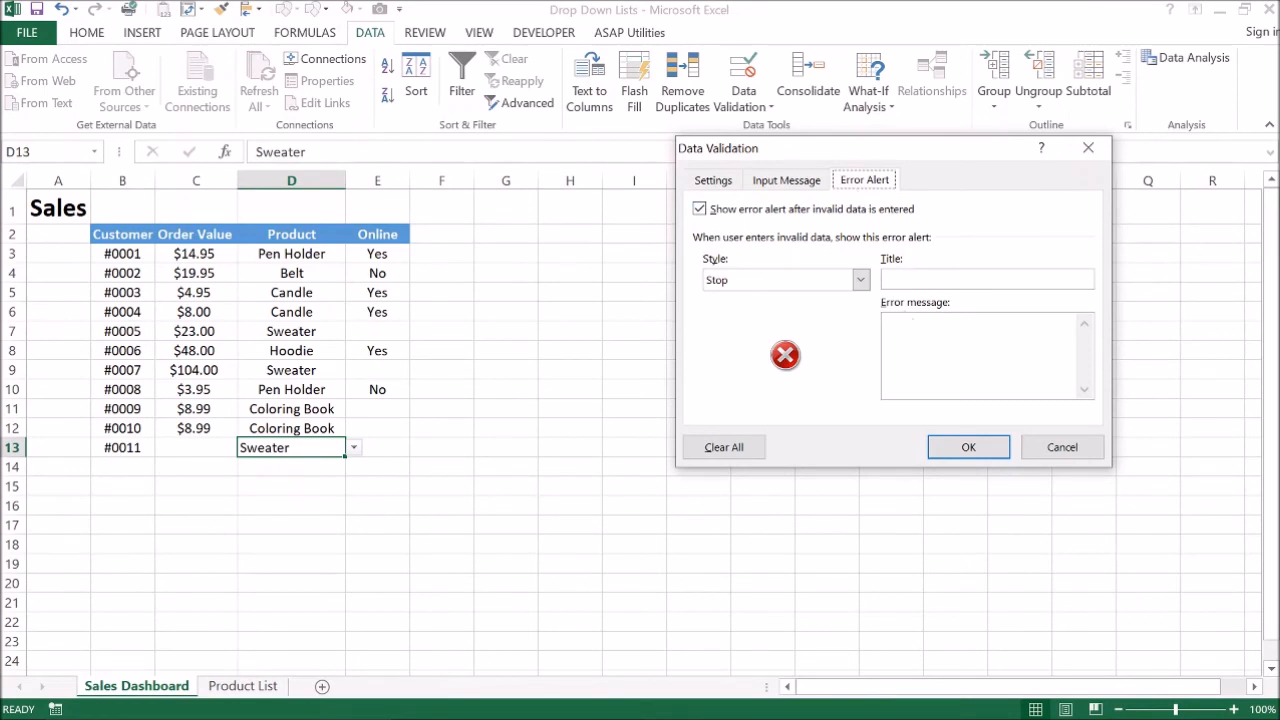
pyautogui.click(861, 280)
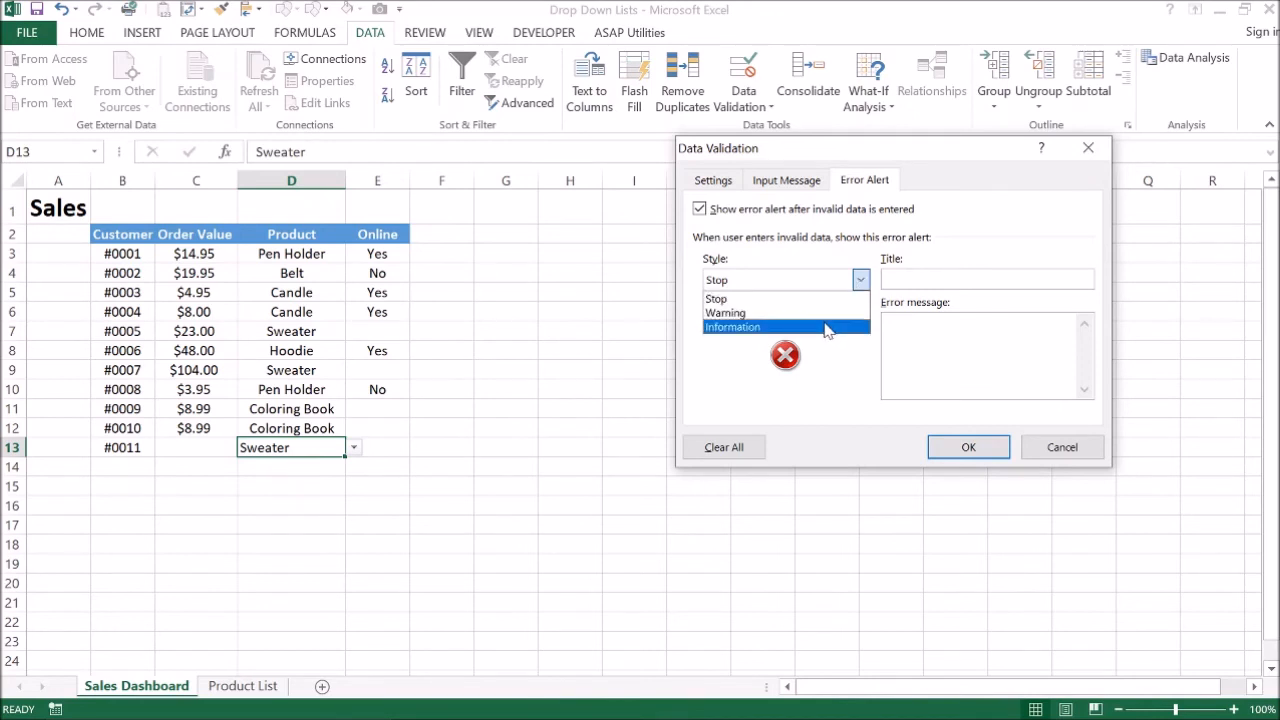
pyautogui.click(824, 298)
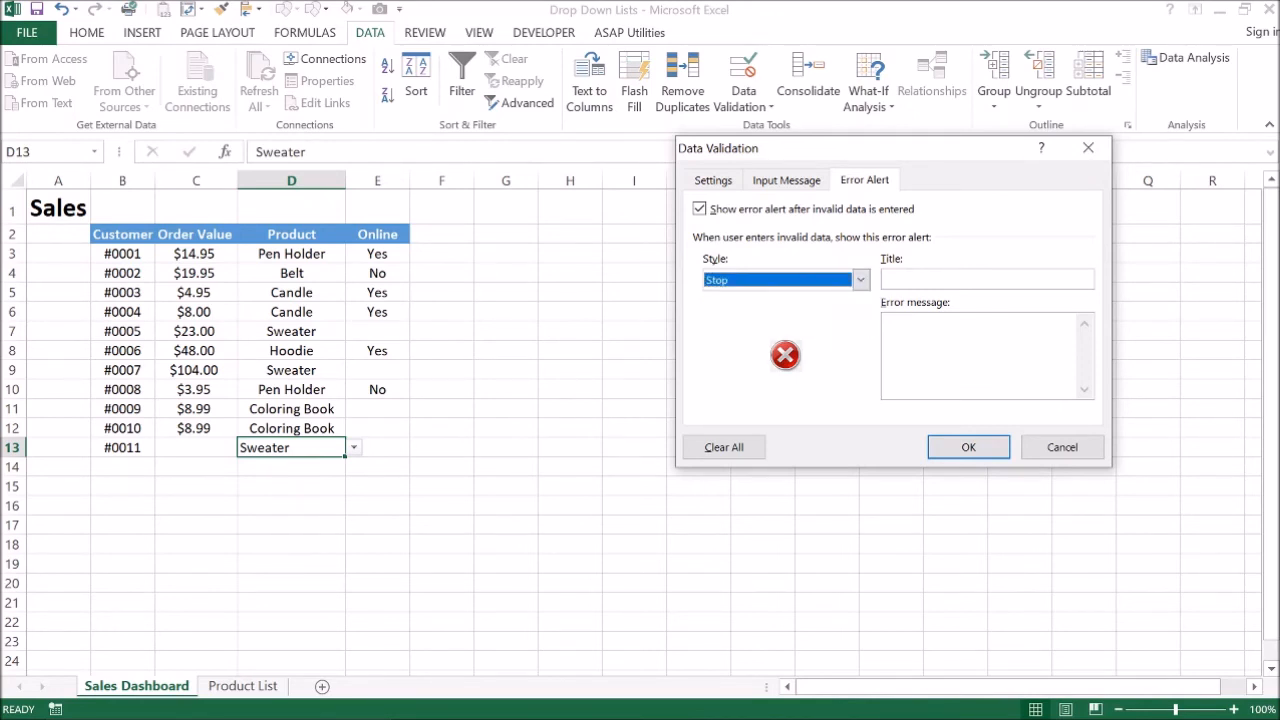
# Give the error alert the title "Incorrect Input!" and the message "Please select one of the items from the product list.", and apply it.
pyautogui.click(940, 280)
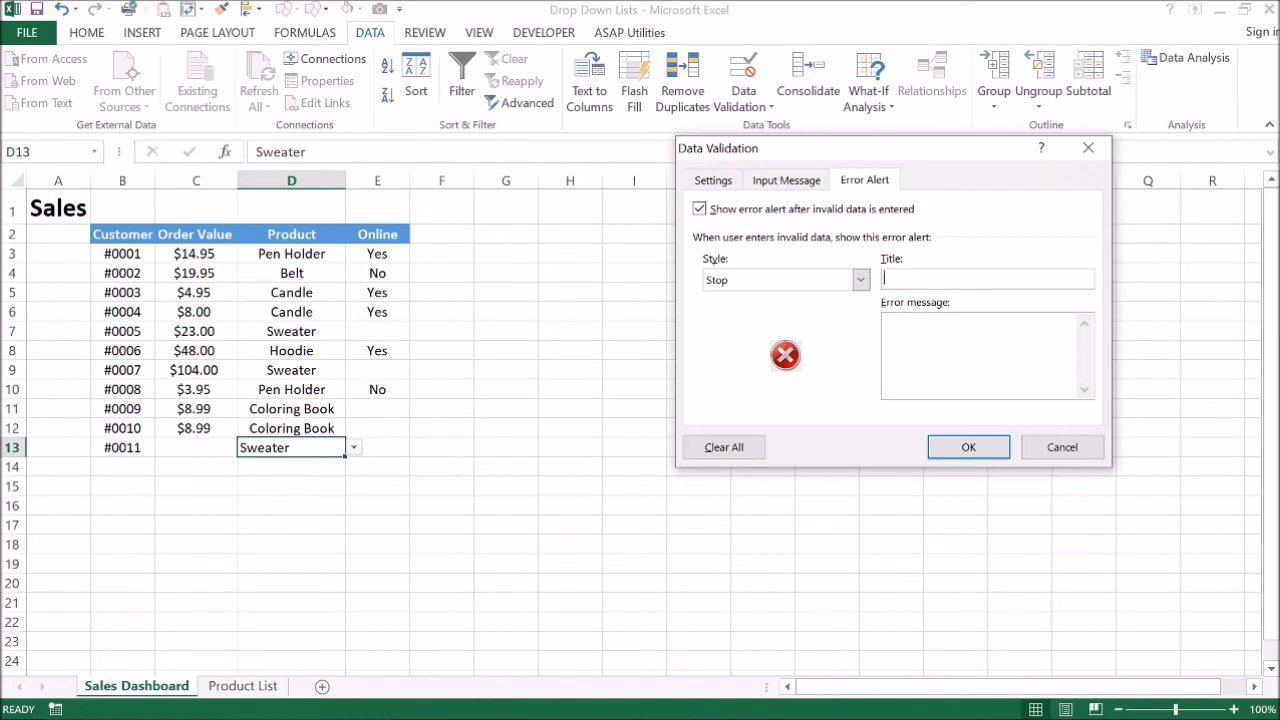
pyautogui.write('Incorr')
pyautogui.write('ect Input')
pyautogui.write('Please sele')
pyautogui.write('ct one of the ')
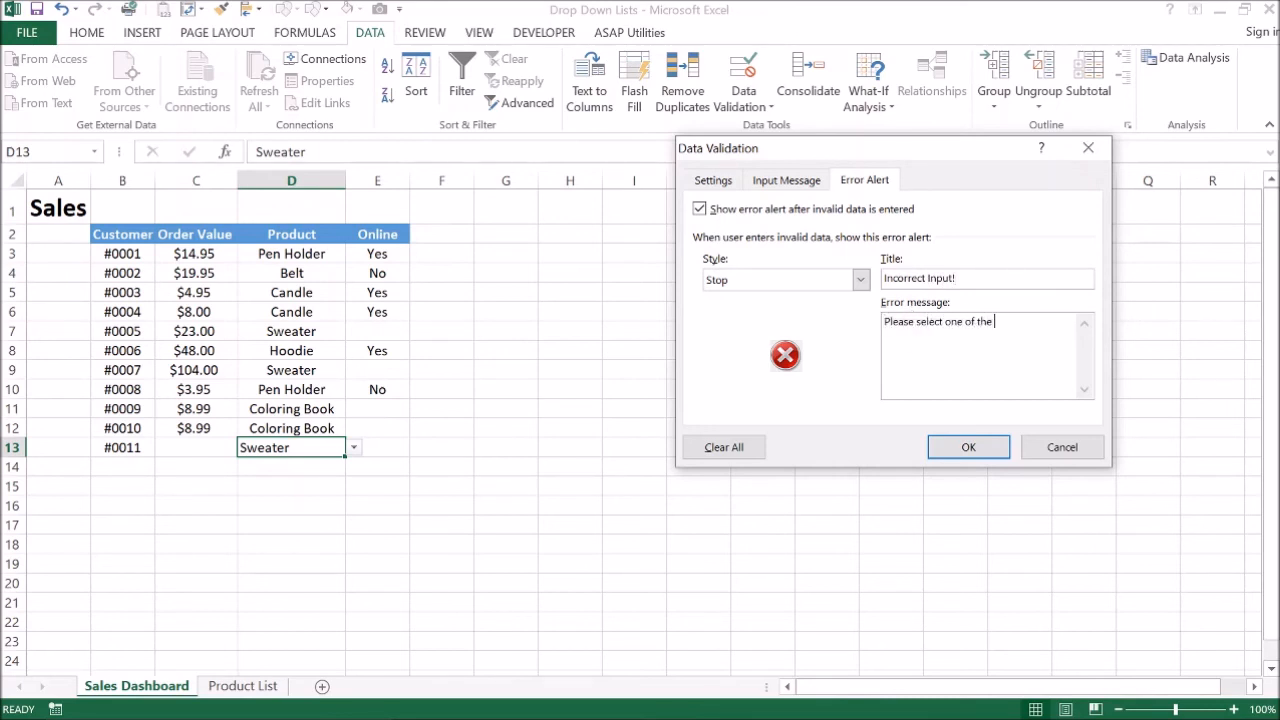
pyautogui.write('items from the pro')
pyautogui.write('duct list.')
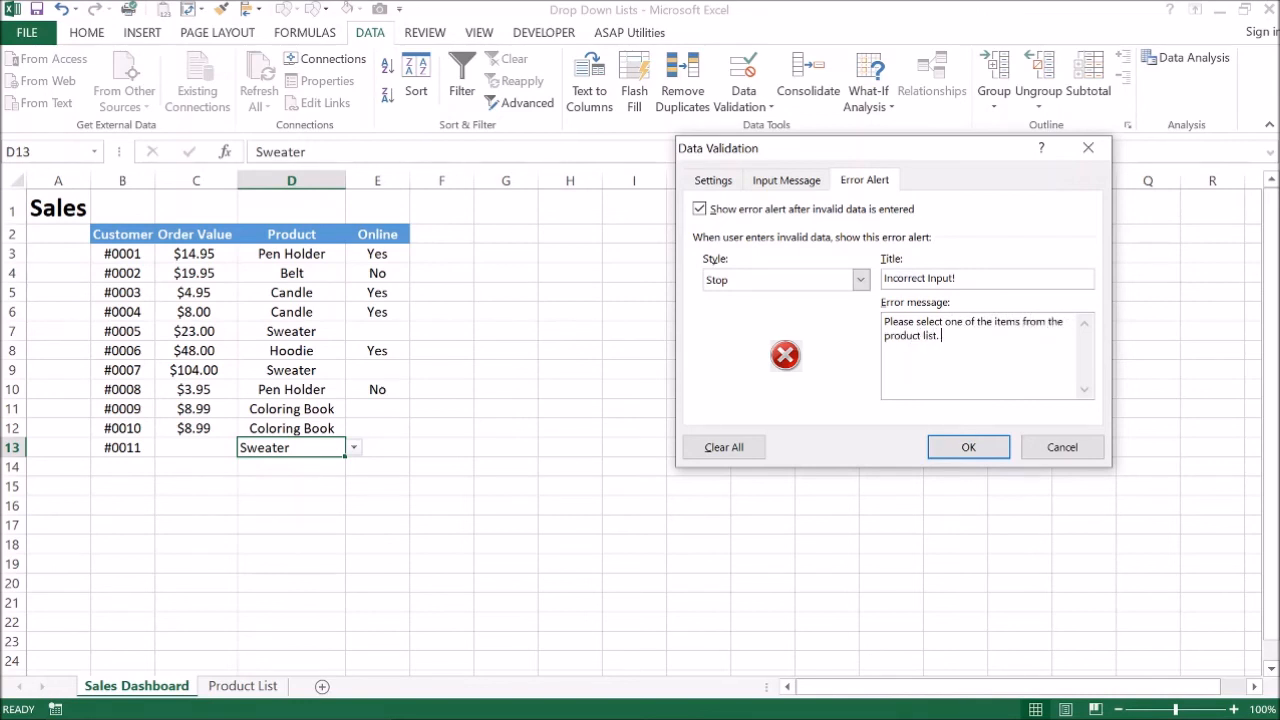
pyautogui.click(955, 451)
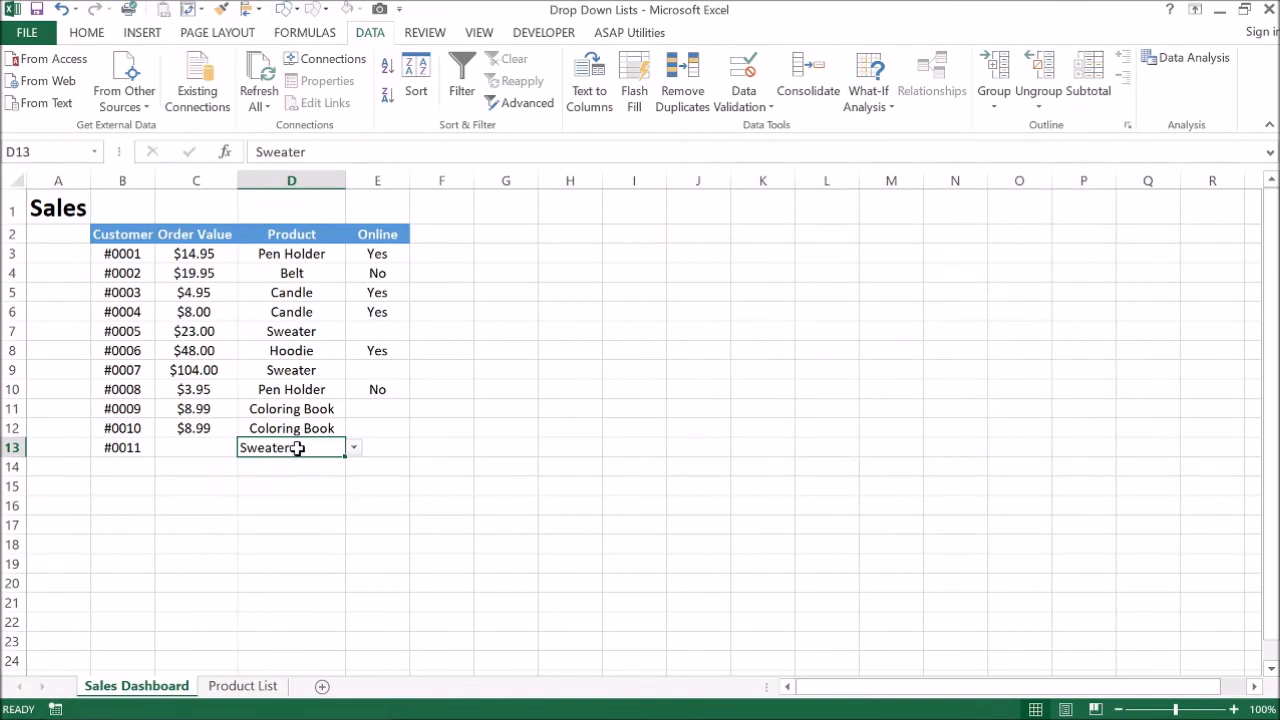
# Test the custom error alert by trying to enter "hat" in cell D13.
pyautogui.write('hat')
pyautogui.press('Return')
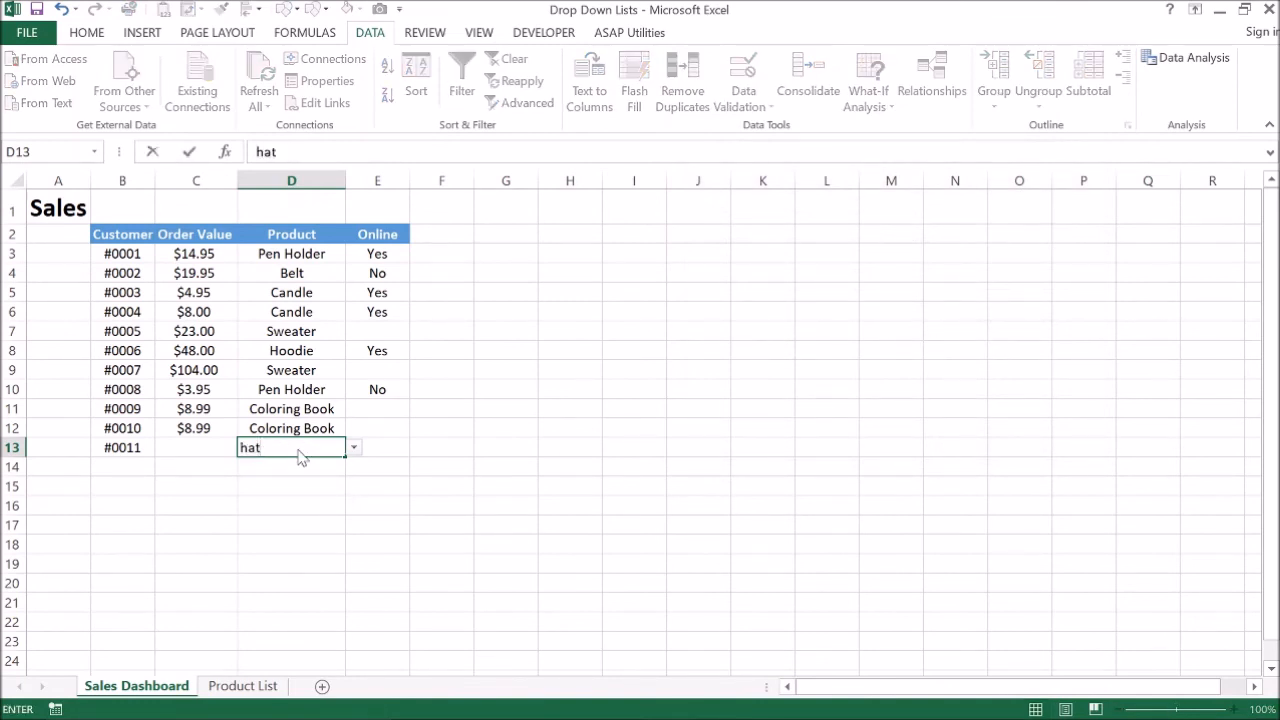